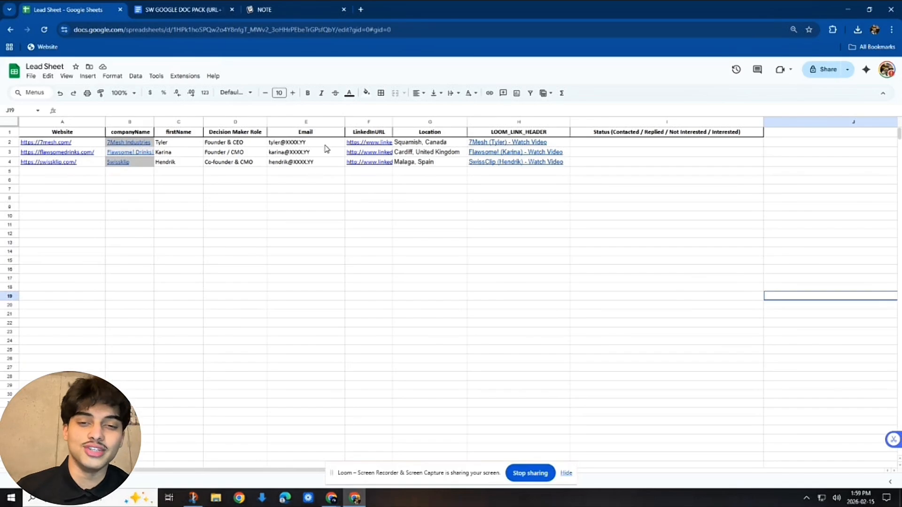
Review the required sheet headers and the how-to-use instructions in the SW GOOGLE DOC PACK document, and return to the lead sheet
left_click(196, 5)
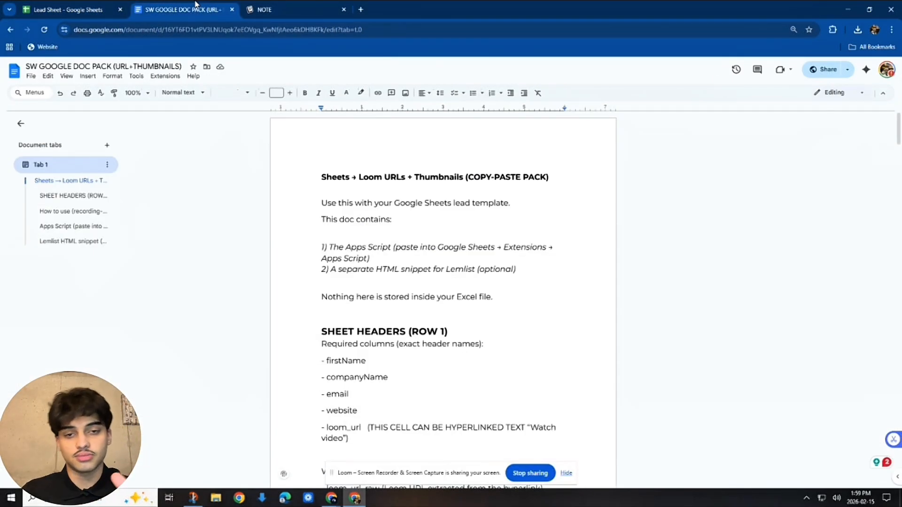
scroll(321, 173, "down", 11)
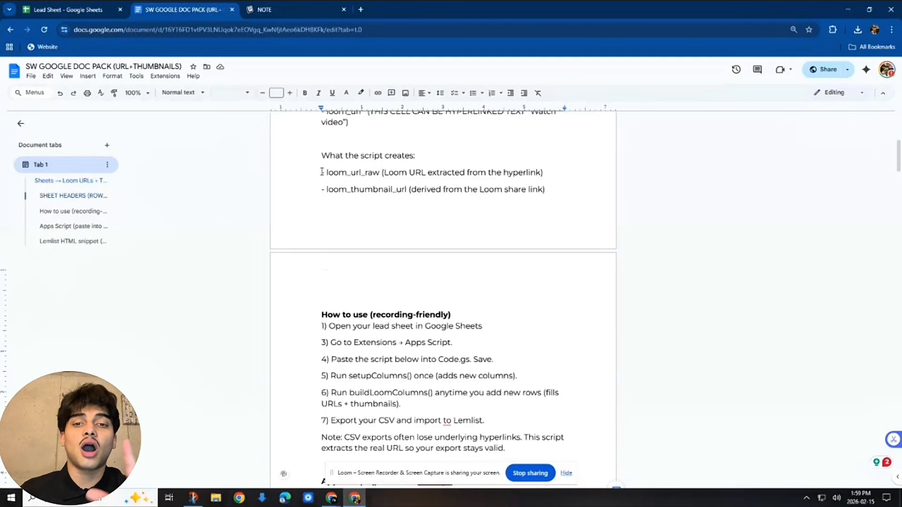
scroll(323, 173, "up", 5)
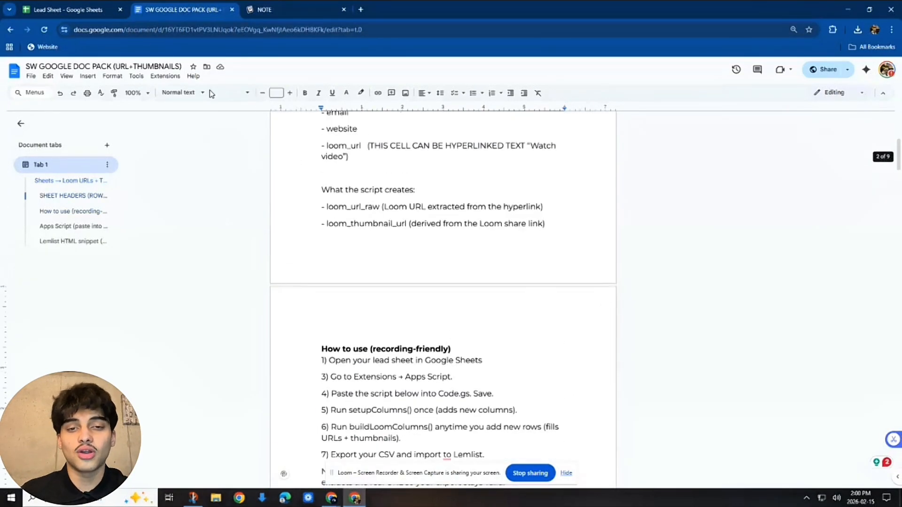
key("ctrl+shift+Tab")
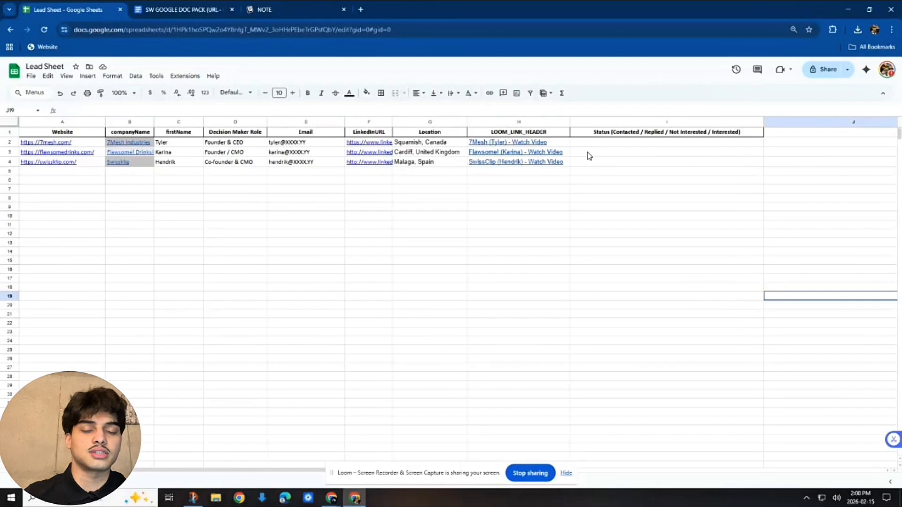
Inspect the LOOM_LINK_HEADER column and the hyperlink behind the SwissClip video cell
left_click(534, 137)
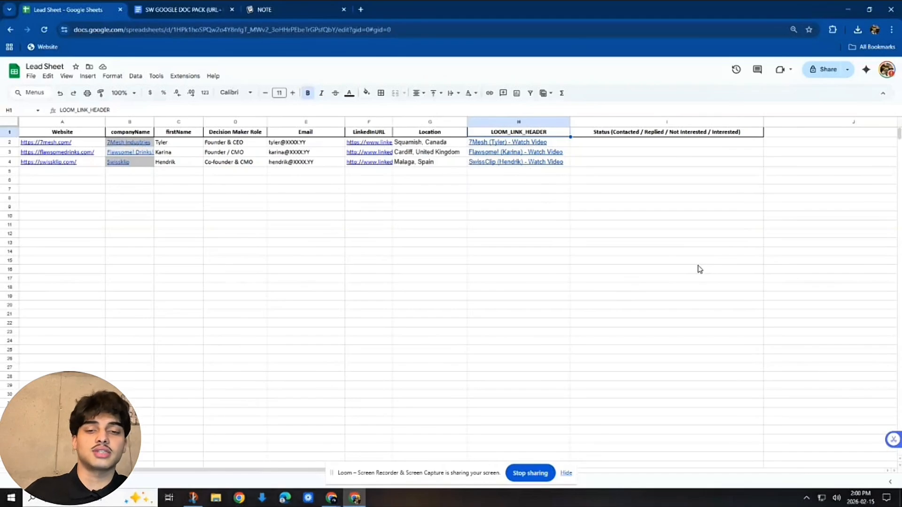
left_click(546, 164)
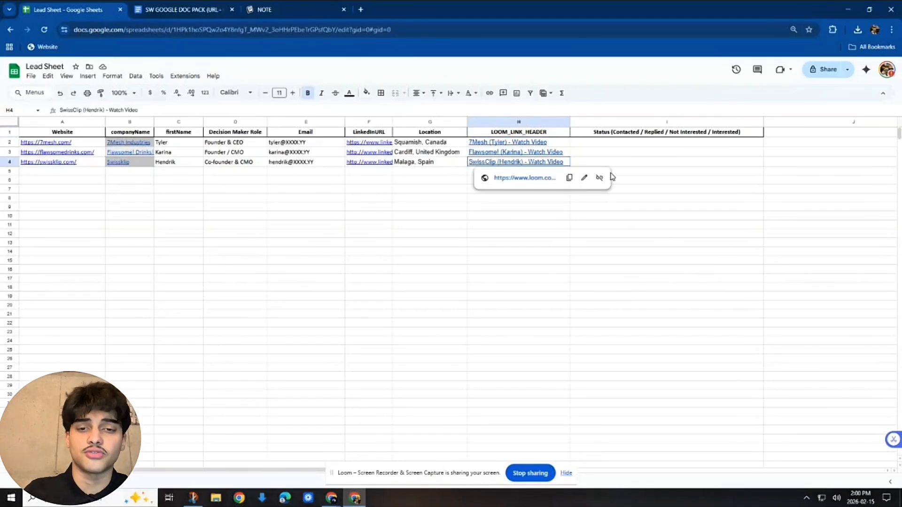
key("Up")
key("Right")
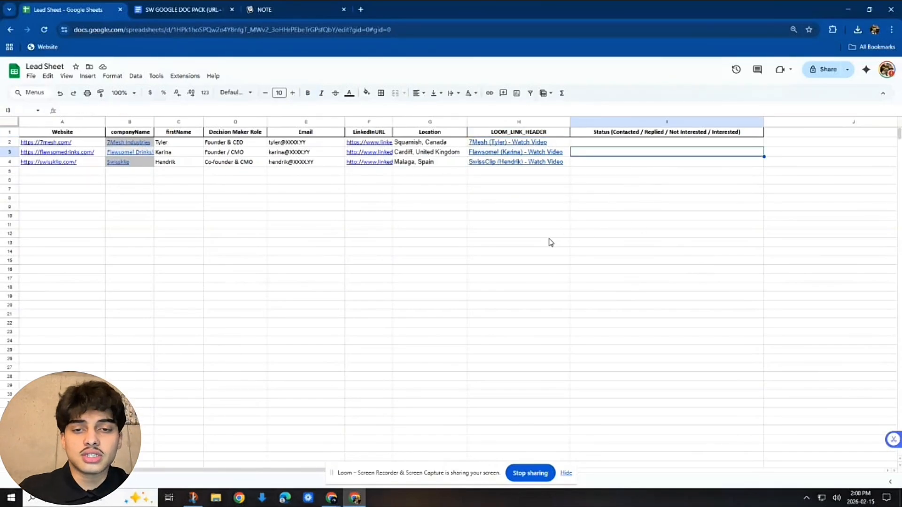
left_click(505, 165)
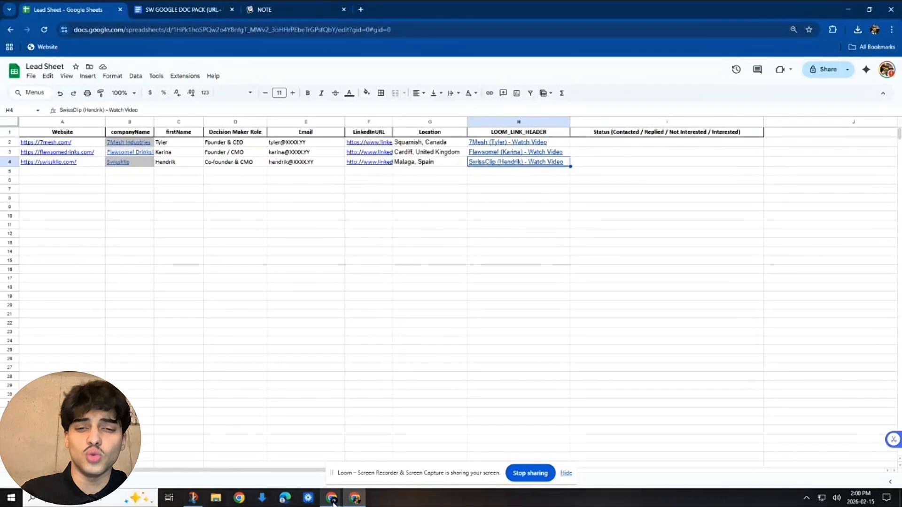
Switch to the SwissClip video in Loom and copy its GIF thumbnail from the embed sharing options
mouse_move(332, 502)
left_click(280, 454)
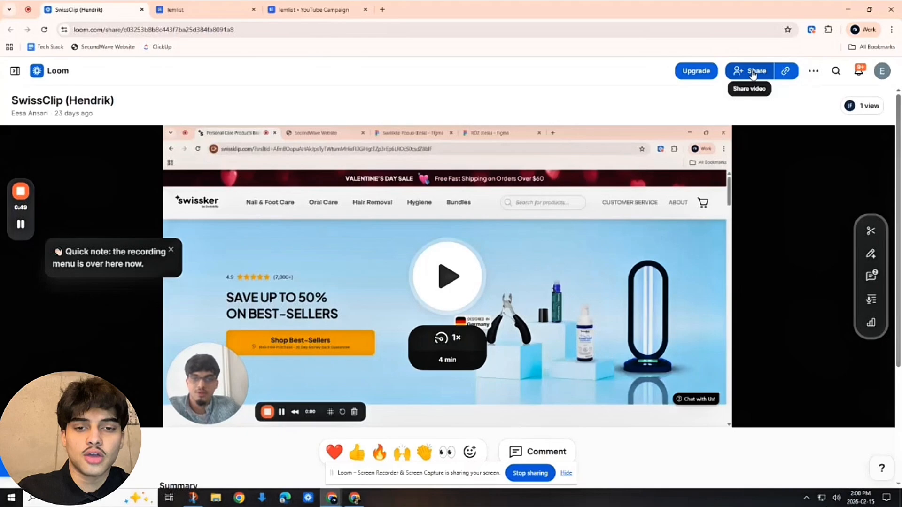
left_click(753, 73)
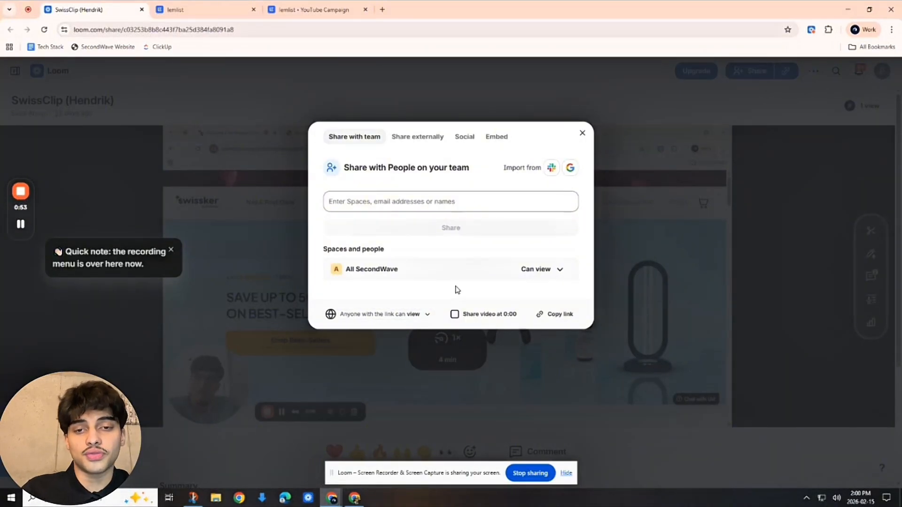
left_click(504, 147)
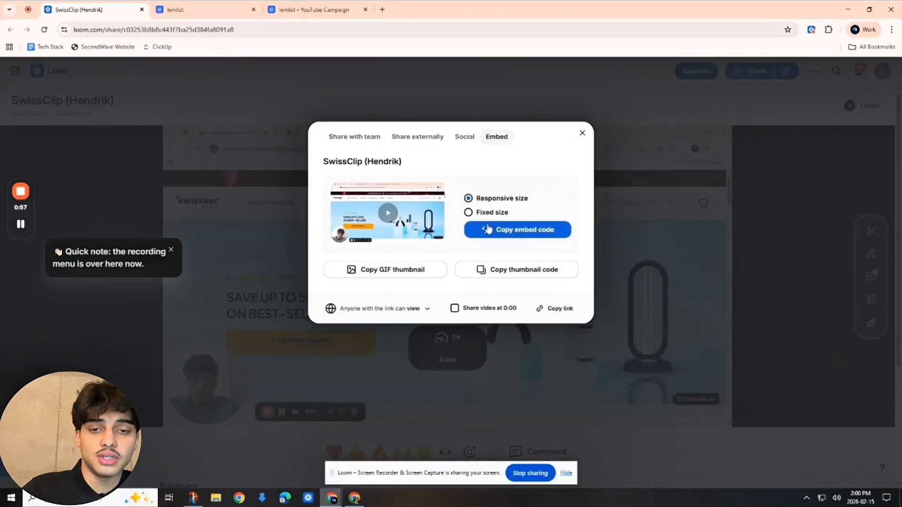
left_click(413, 276)
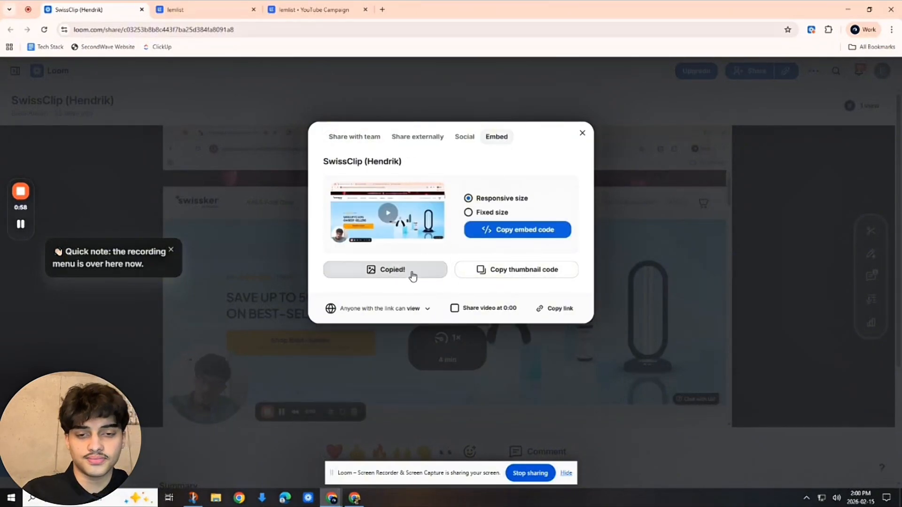
Return to the lead sheet and paste the copied Loom thumbnail into cell H15
left_click(566, 473)
left_click(356, 498)
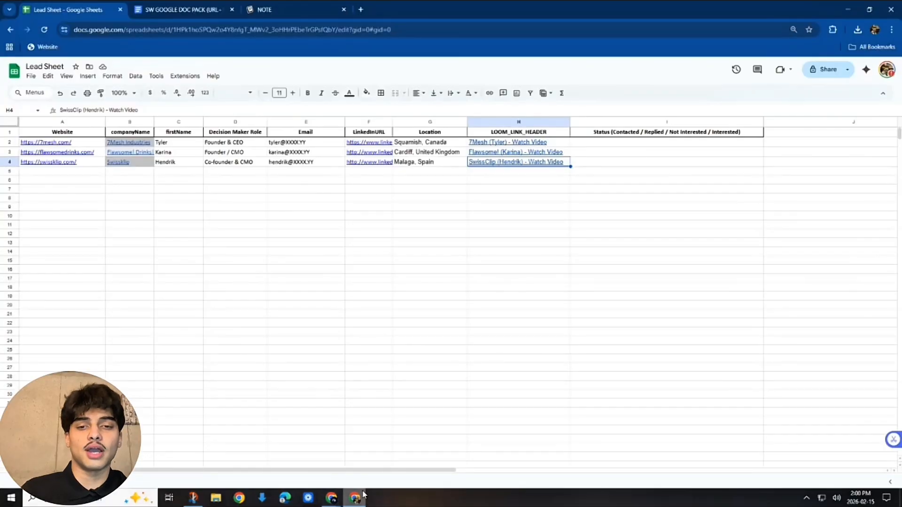
left_click(439, 270)
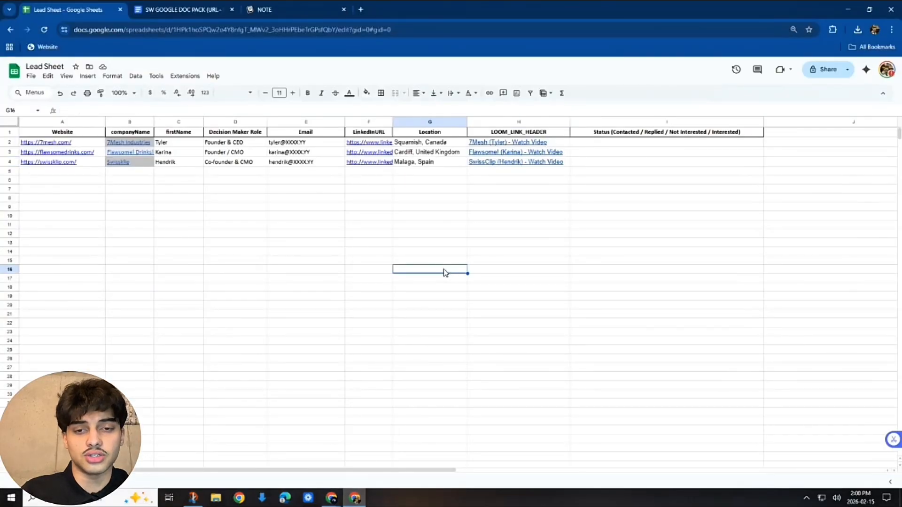
left_click(489, 263)
key("ctrl+v")
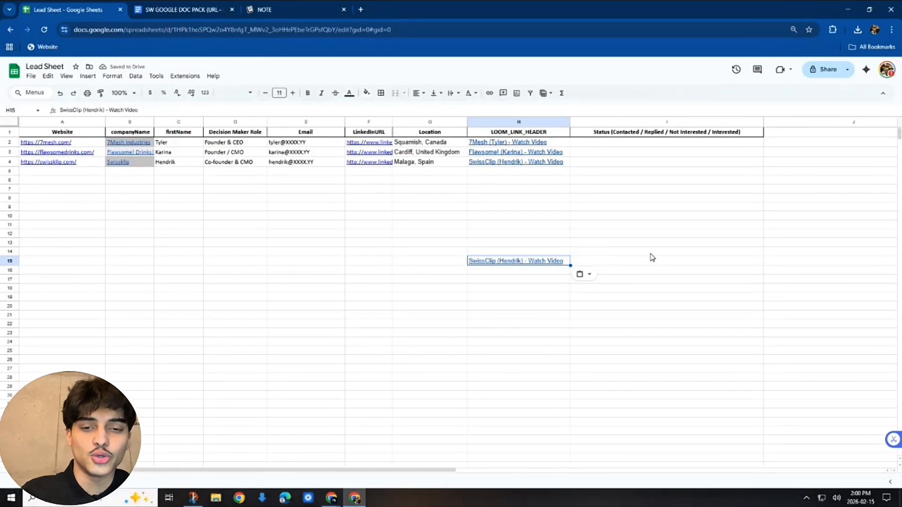
View the file formats available for downloading the lead sheet, without downloading it
left_click(31, 76)
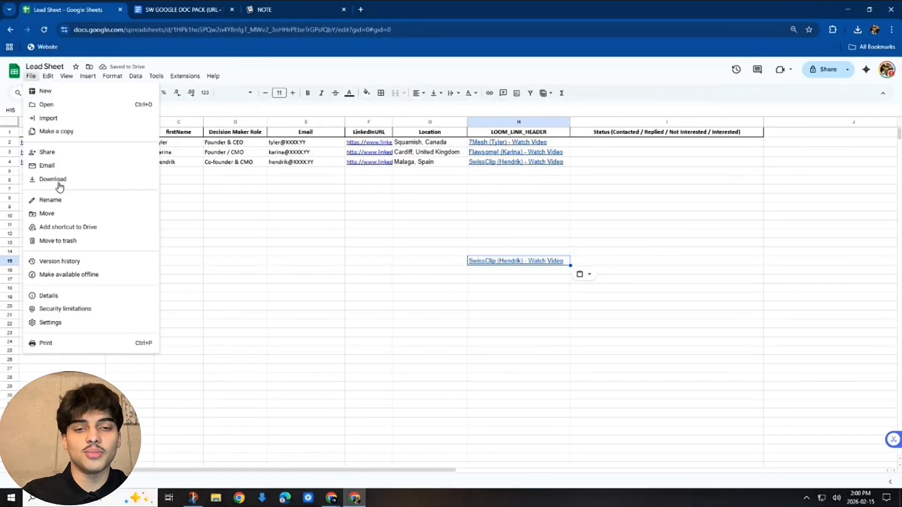
mouse_move(78, 182)
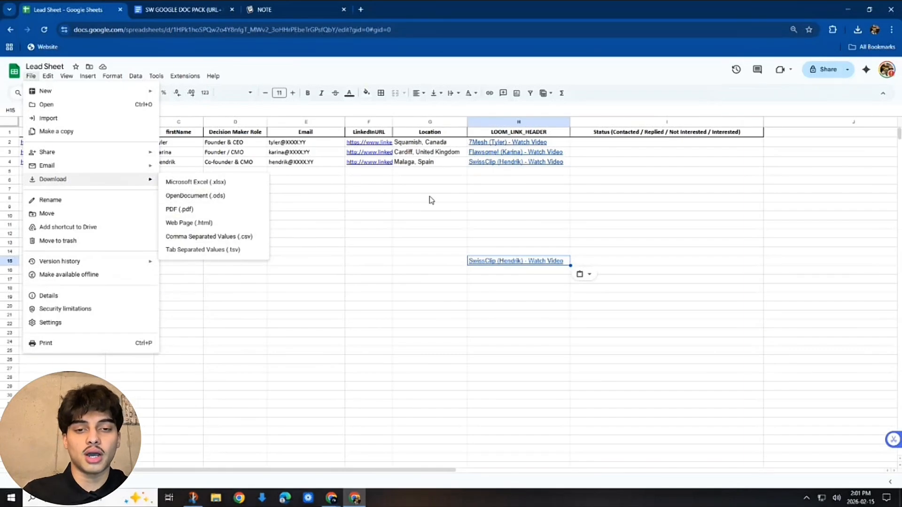
left_click(489, 162)
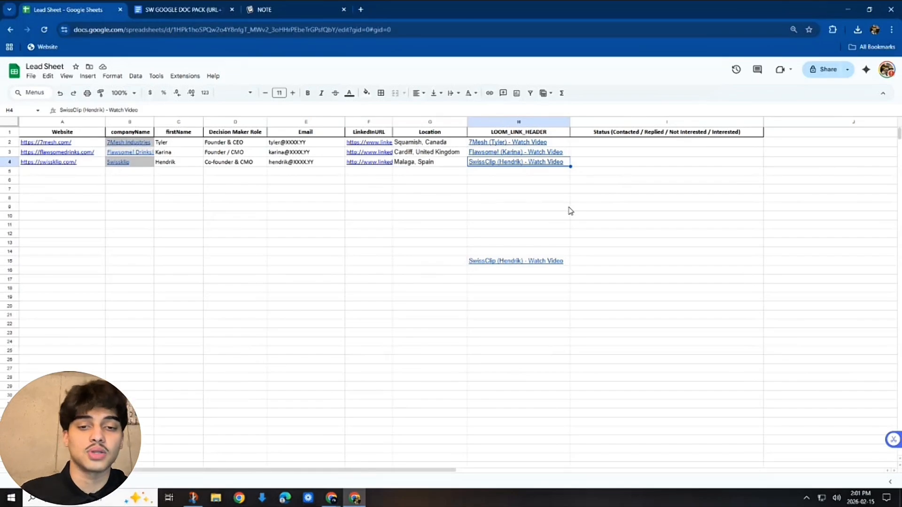
Delete the pasted video link from cell H15
left_click(566, 261)
key("Delete")
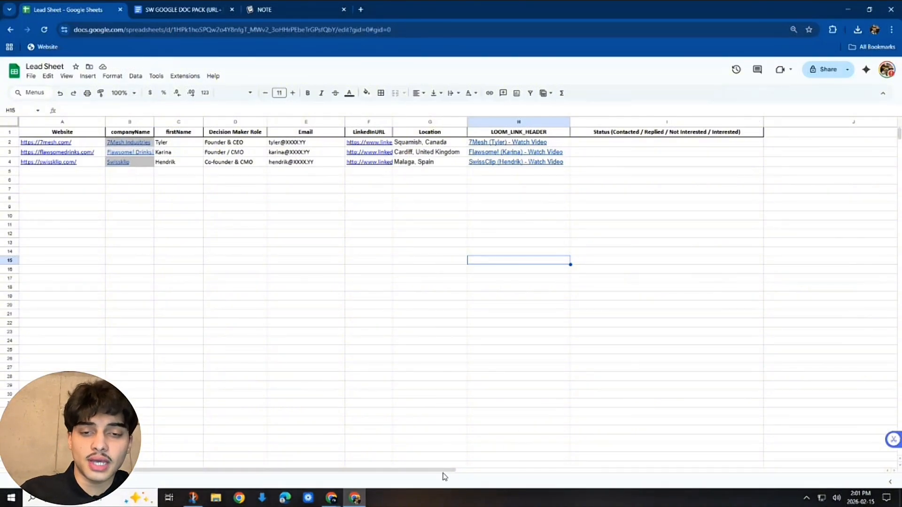
scroll(553, 357, "right", 2)
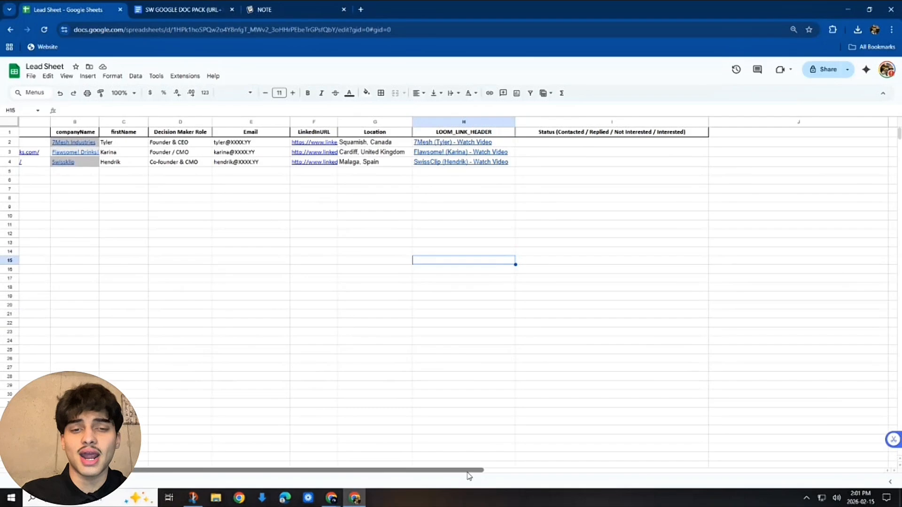
left_click_drag(469, 472, 500, 470)
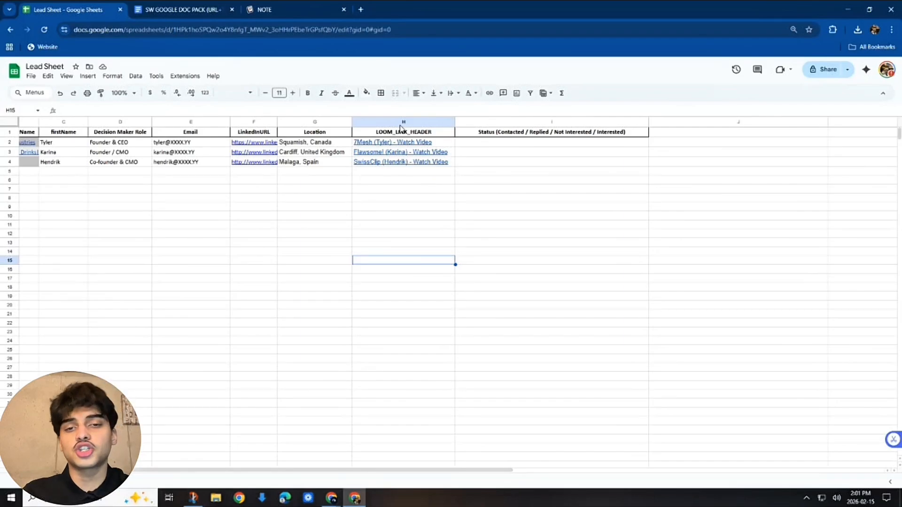
left_click(361, 9)
type("sheet.")
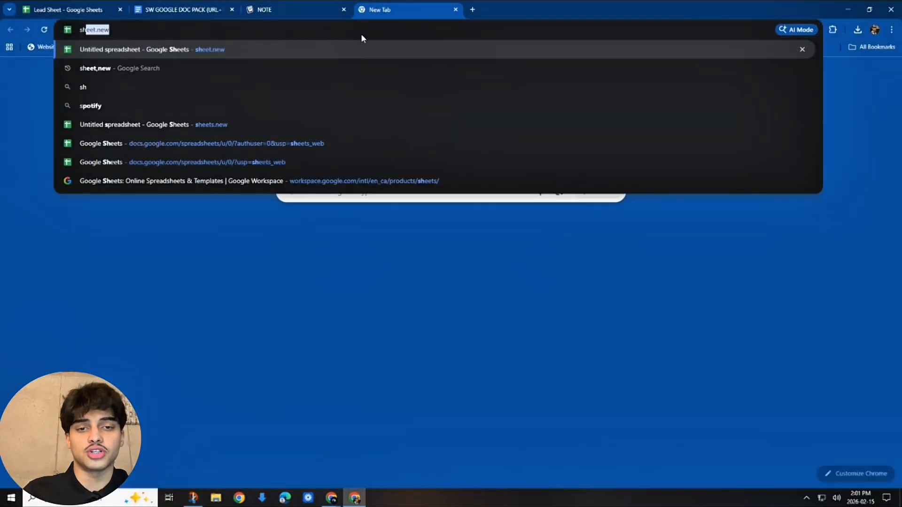
type("new")
key("Return")
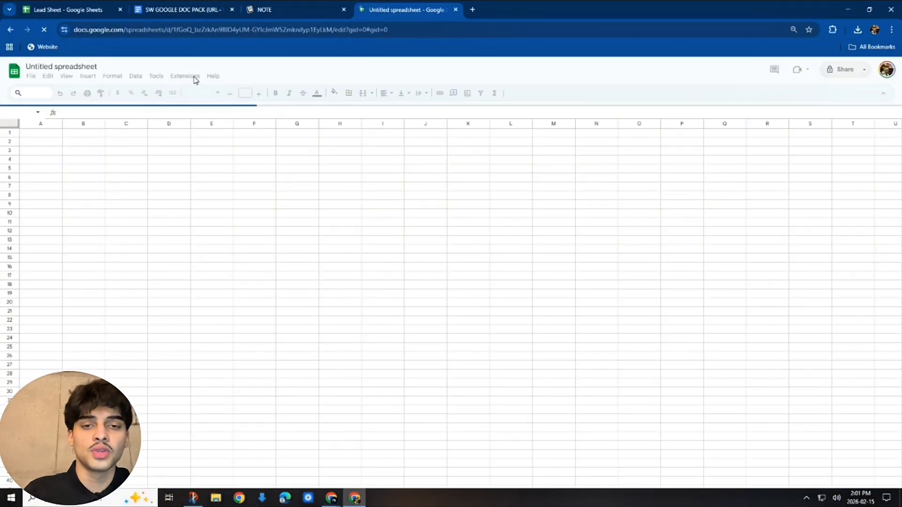
key("ctrl+w")
Open the lead sheet's Apps Script editor and copy the complete Apps Script code from the SW GOOGLE DOC PACK document
left_click(183, 76)
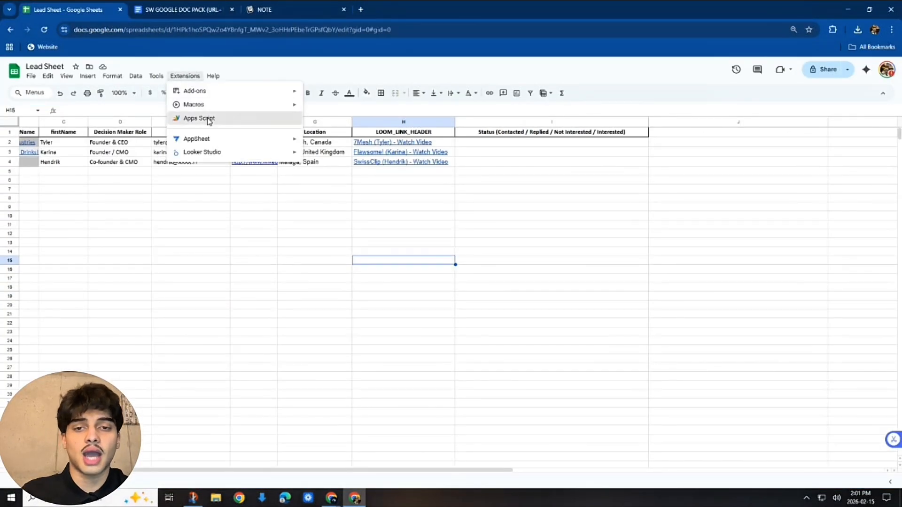
left_click(210, 121)
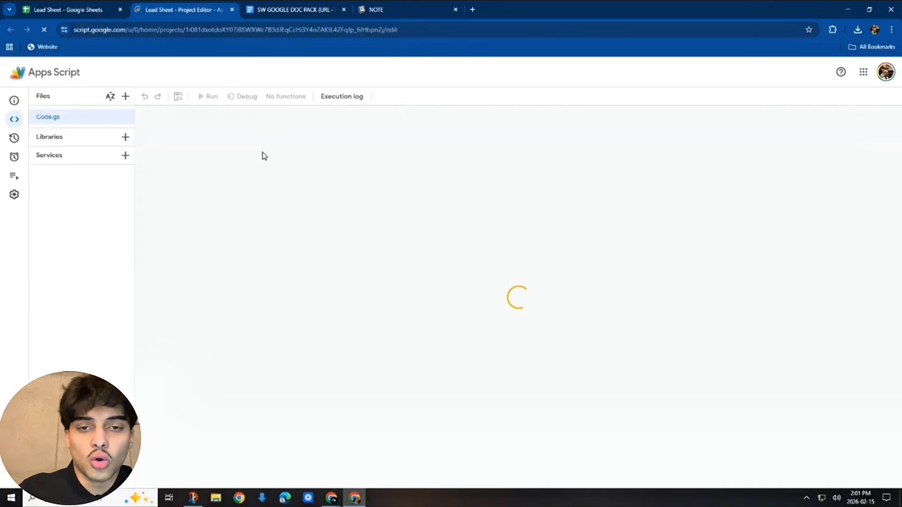
left_click(298, 9)
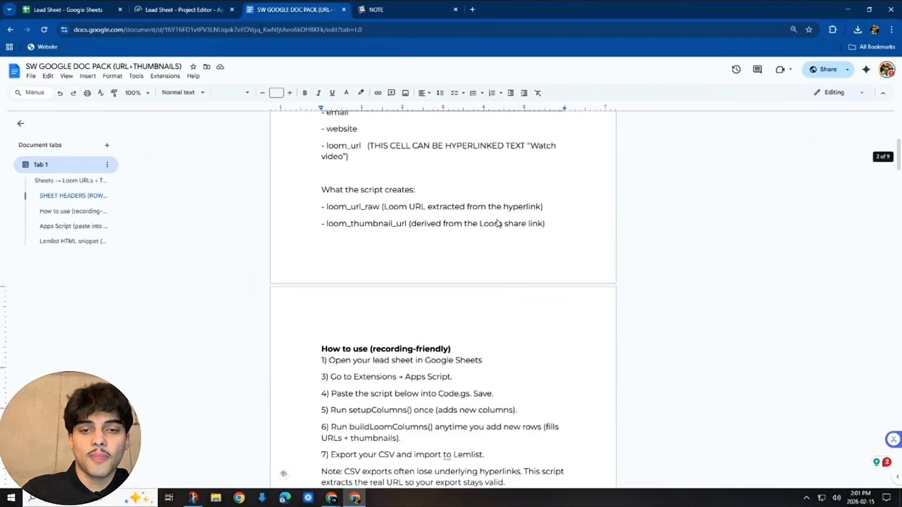
scroll(498, 220, "up", 6)
scroll(498, 218, "down", 6)
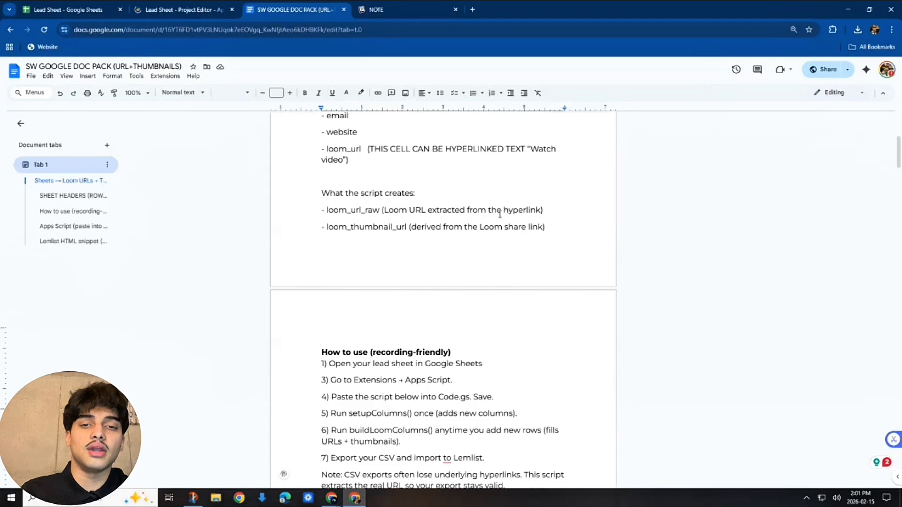
left_click_drag(900, 159, 900, 479)
scroll(526, 374, "up", 6)
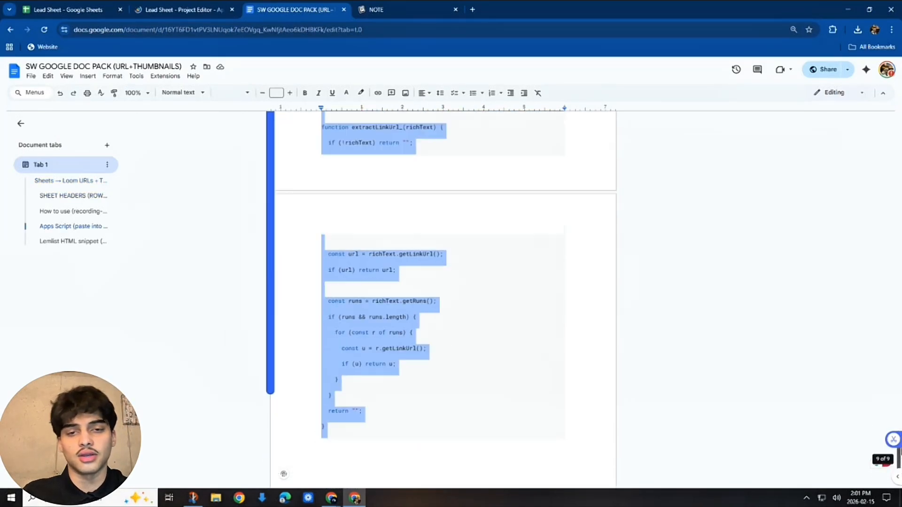
right_click(368, 152)
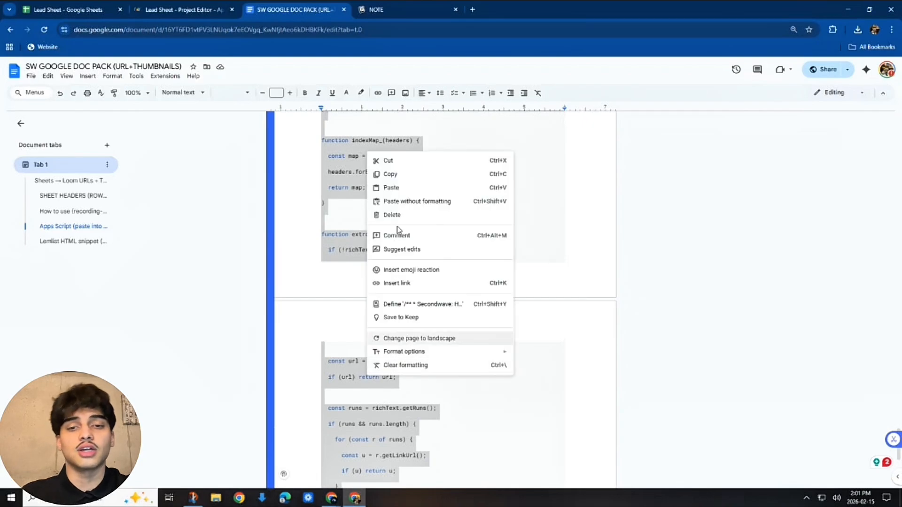
left_click(376, 174)
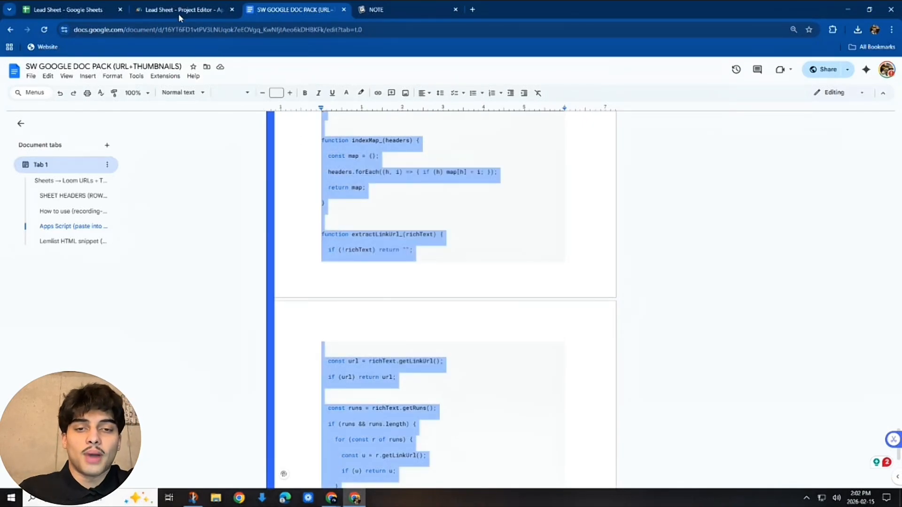
Replace the contents of Code.gs in the Lead Sheet script project with the copied code and save the project
left_click(179, 11)
key("ctrl+v")
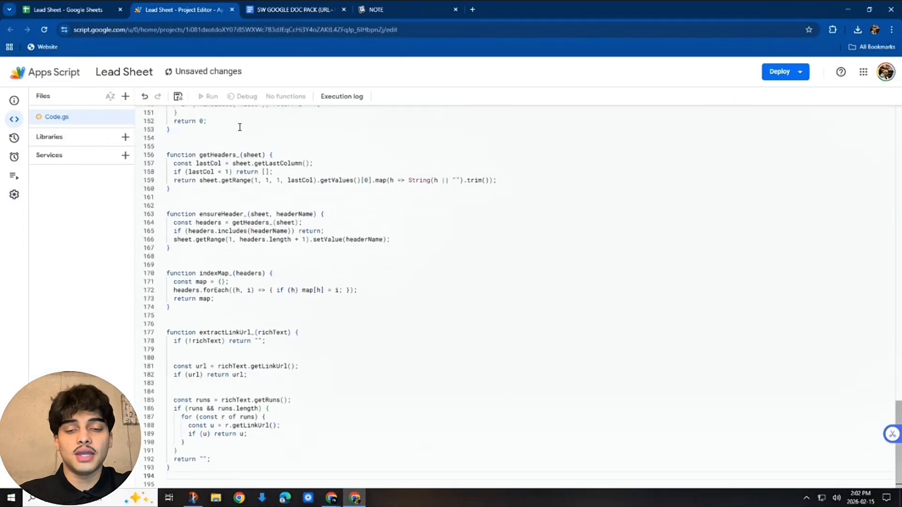
scroll(252, 186, "up", 20)
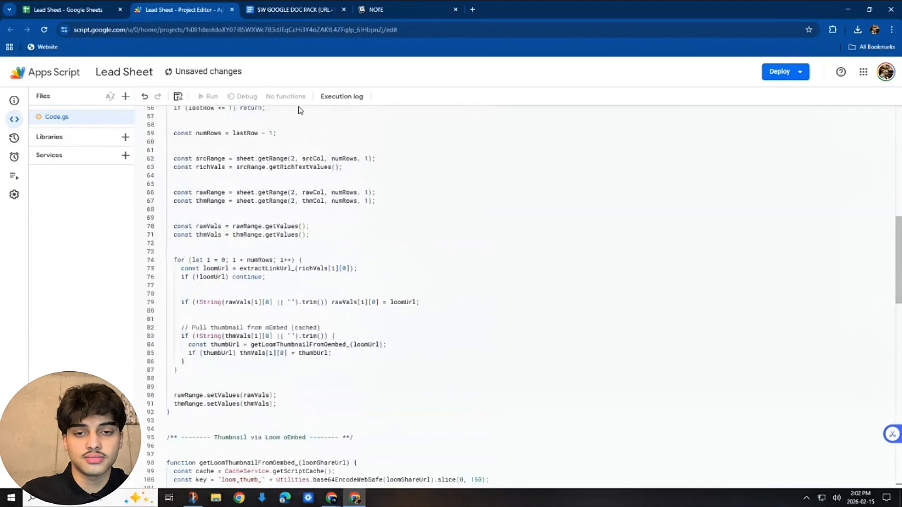
scroll(286, 138, "up", 9)
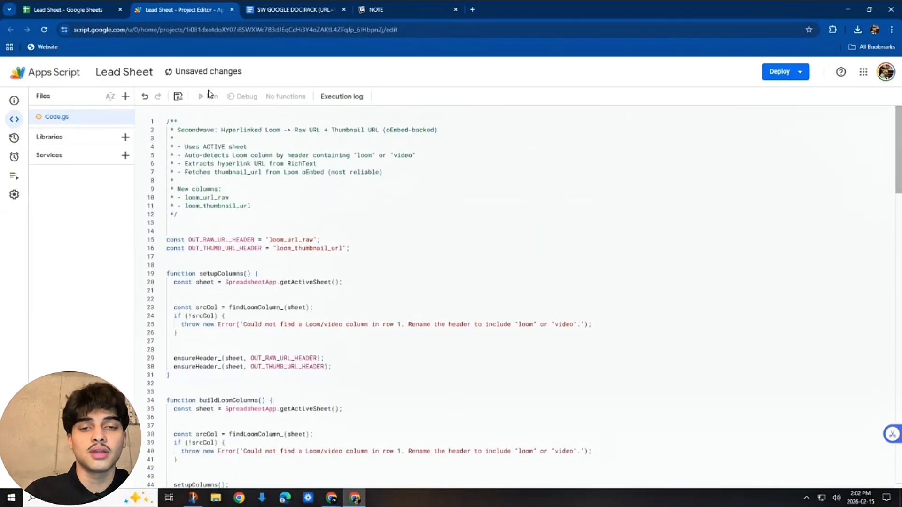
left_click(178, 96)
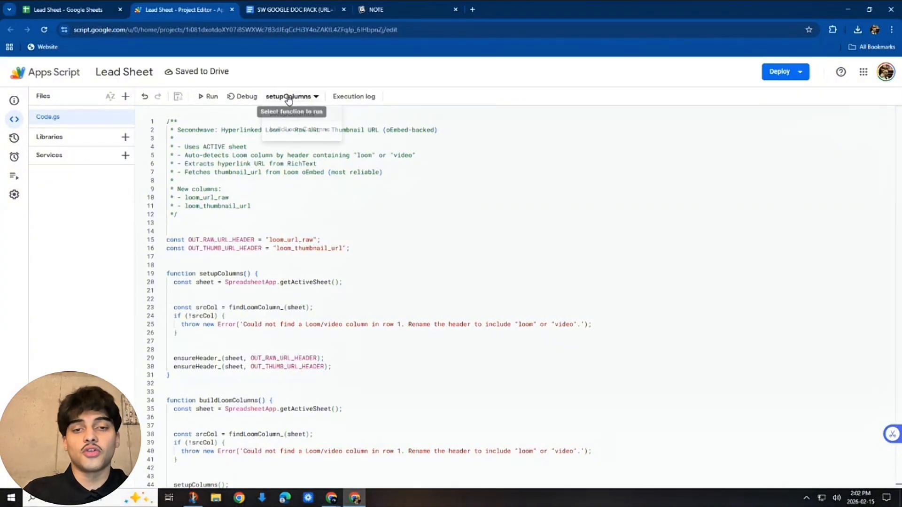
Run the setupColumns function of the script
left_click(288, 97)
left_click(208, 97)
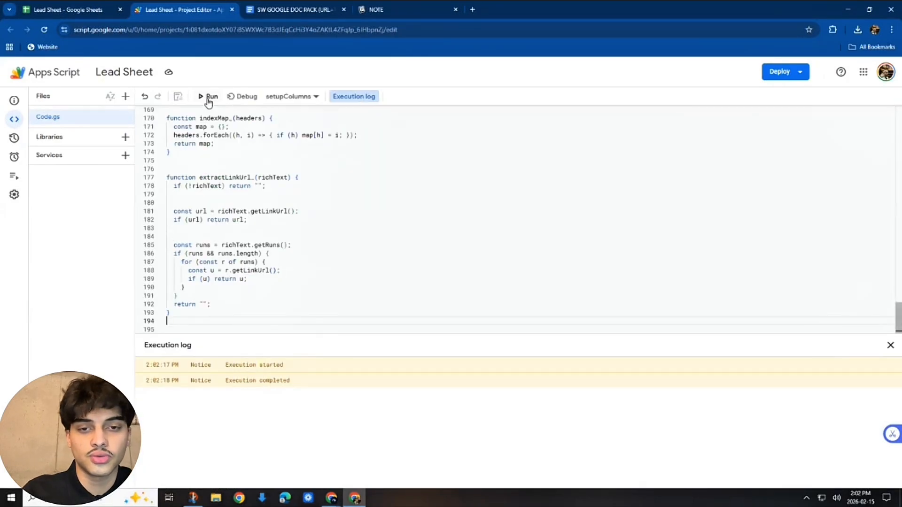
Run the script's buildLoomColumns function and check the loom_url_raw and loom_thumbnail_url columns in the lead sheet
left_click(92, 5)
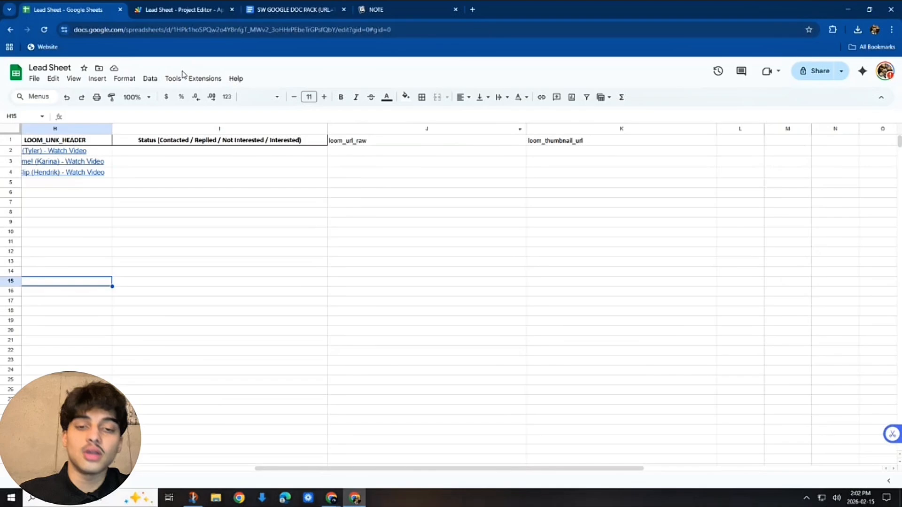
left_click(179, 9)
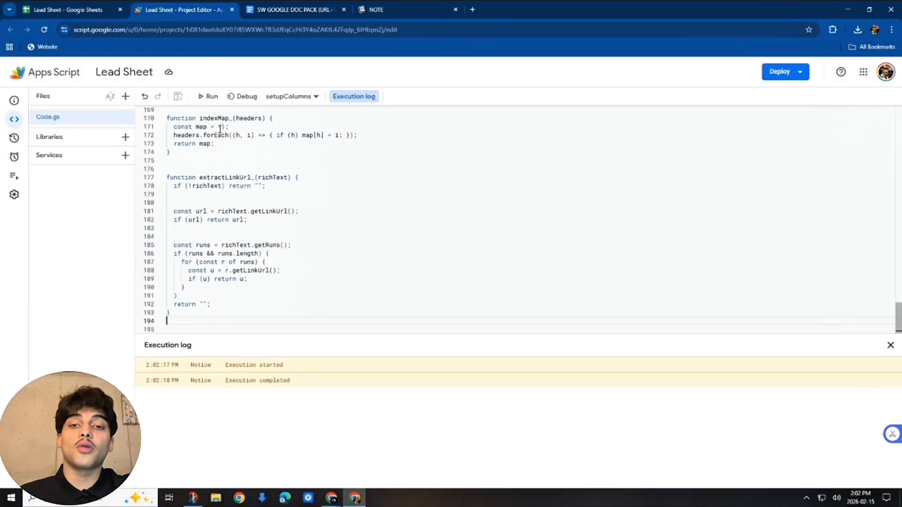
left_click(291, 96)
left_click(301, 130)
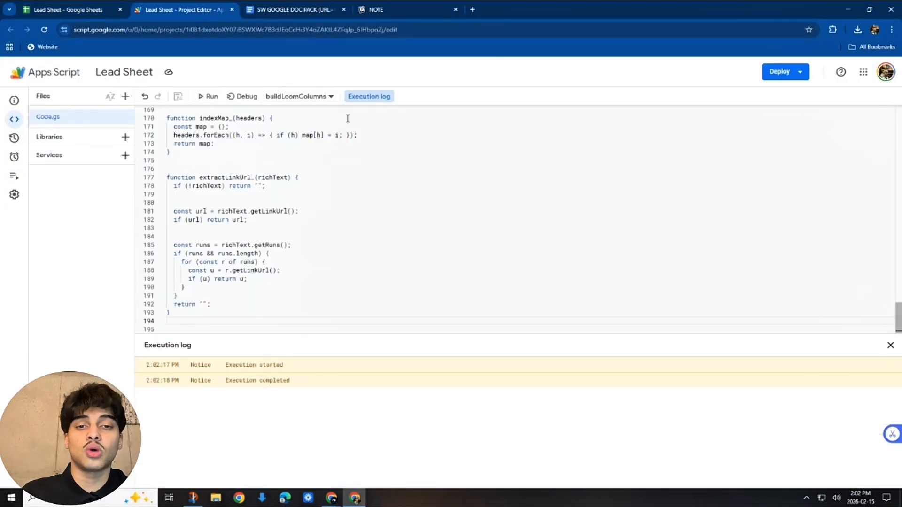
left_click(211, 97)
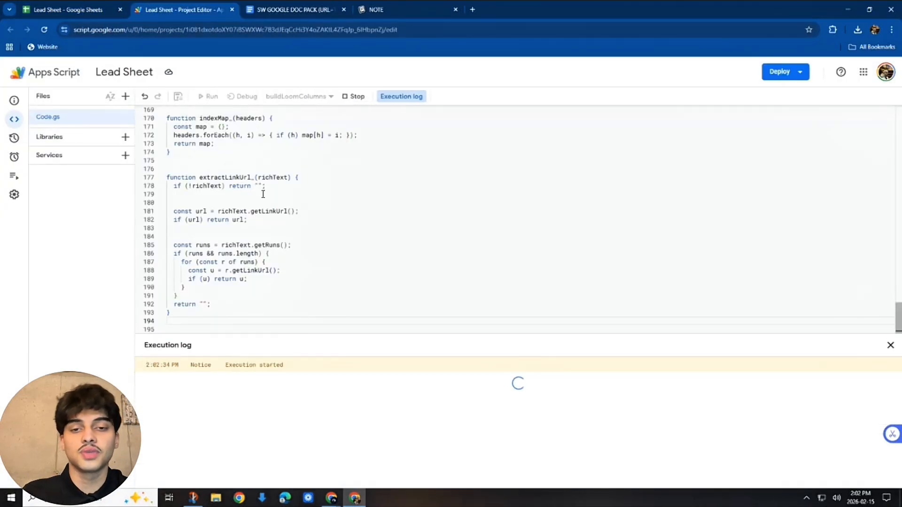
scroll(258, 161, "up", 4)
scroll(258, 161, "down", 5)
left_click(68, 9)
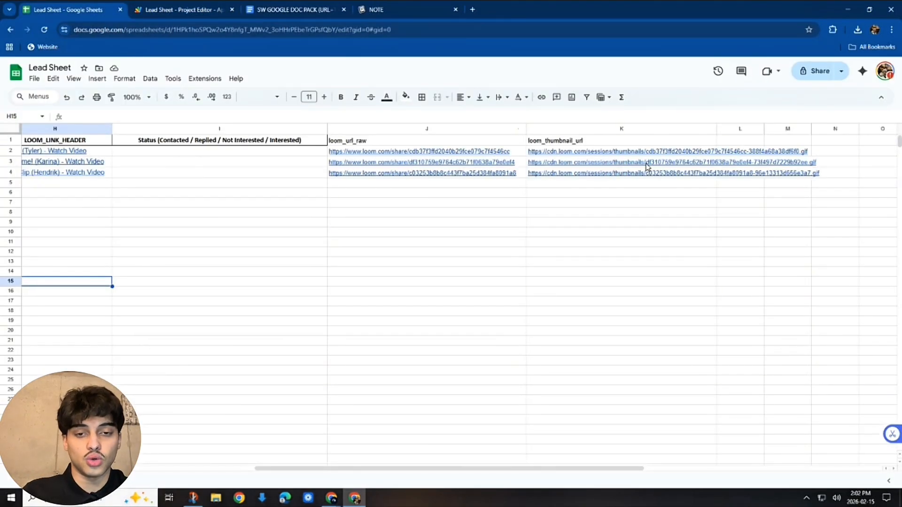
Download the lead sheet as a comma-separated values (.csv) file
mouse_move(646, 167)
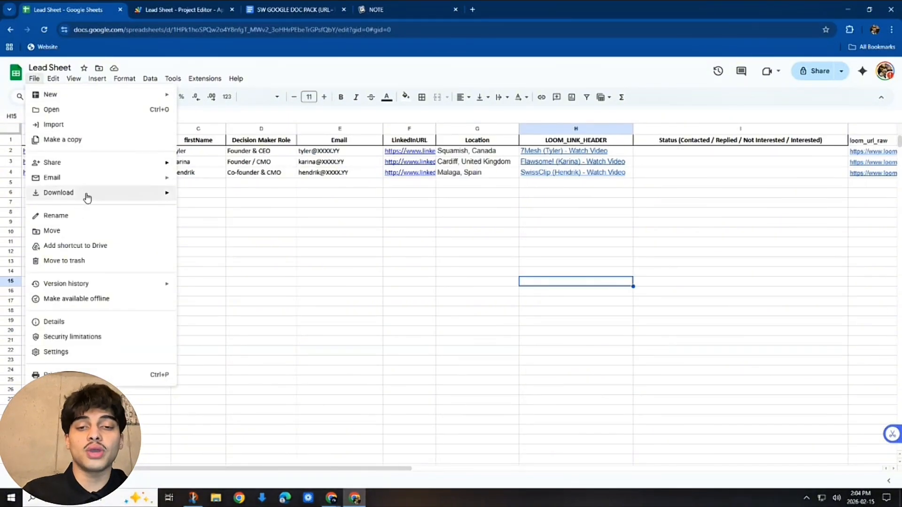
mouse_move(92, 198)
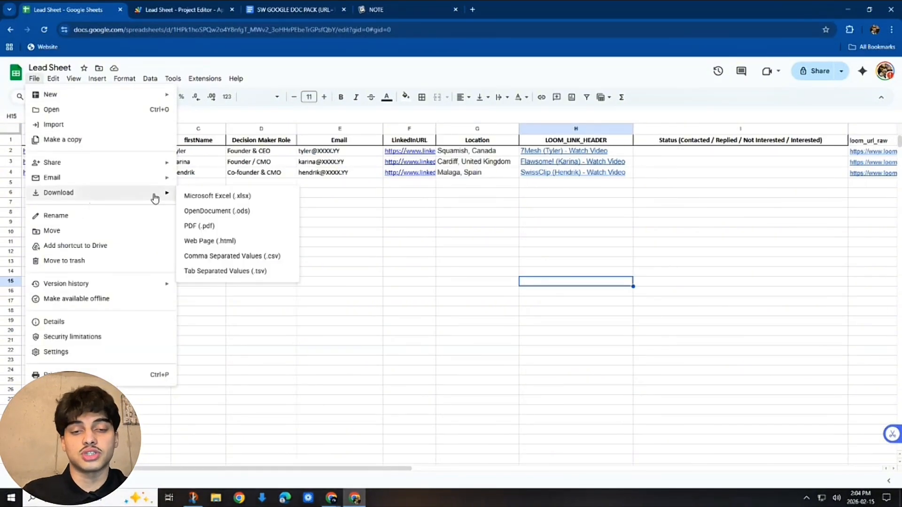
left_click(222, 257)
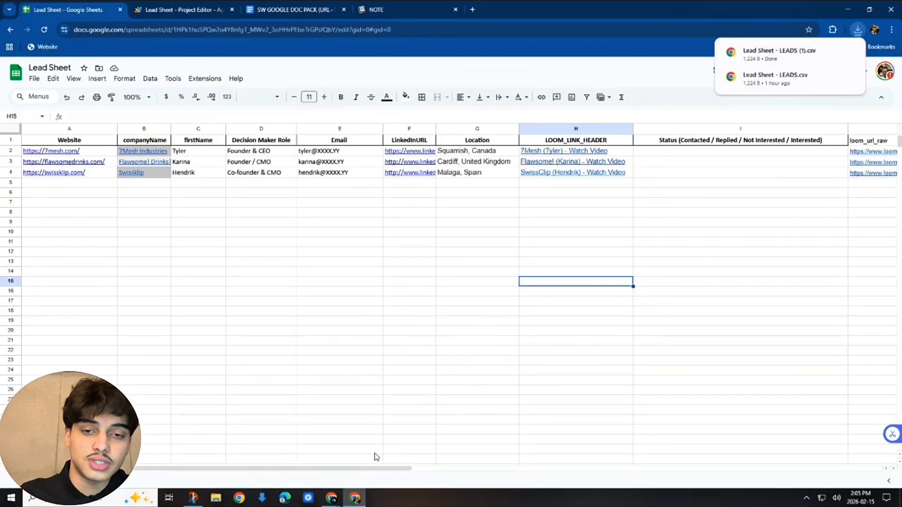
Switch to lemlist and create a new manual campaign with an automatic Email as its first step
left_click(332, 503)
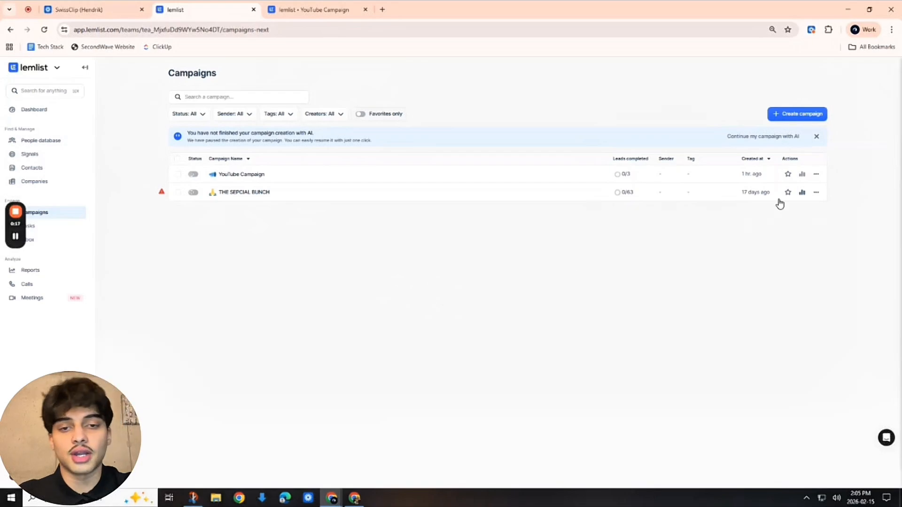
left_click(797, 115)
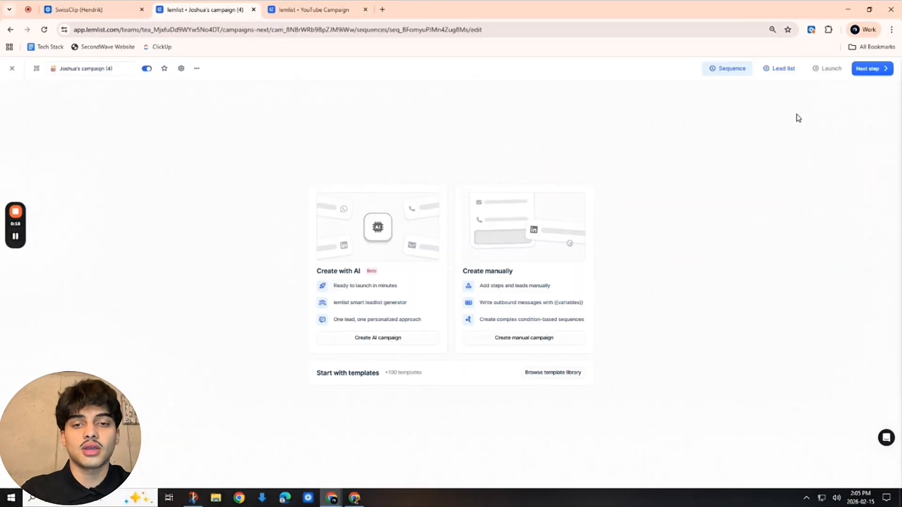
left_click(523, 339)
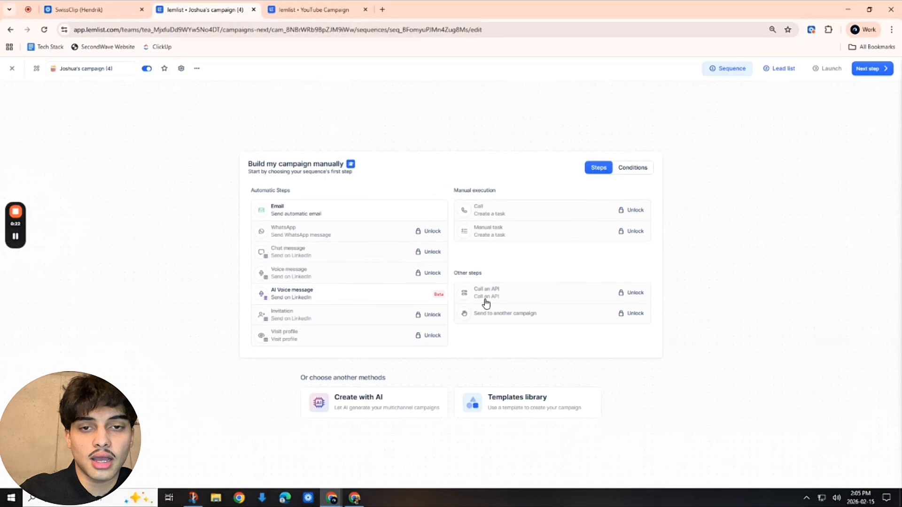
left_click(325, 211)
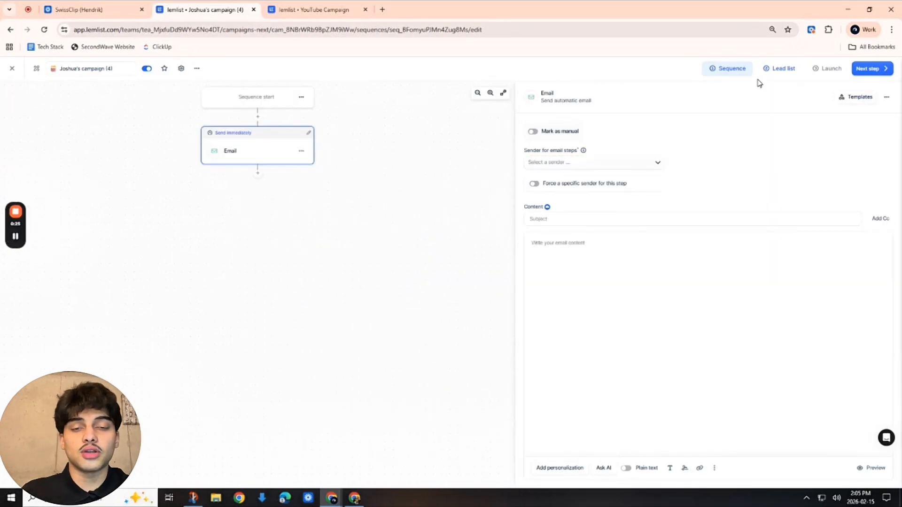
Load the Lead Sheet - LEADS (1) CSV into the campaign's lead list, excluding the LOOM_LINK_HEADER column from the imported variables
left_click(774, 73)
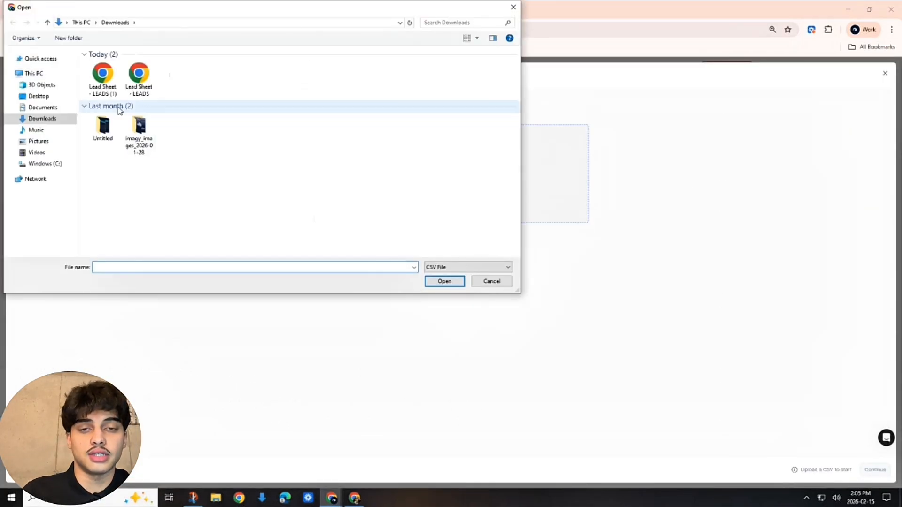
double_click(102, 79)
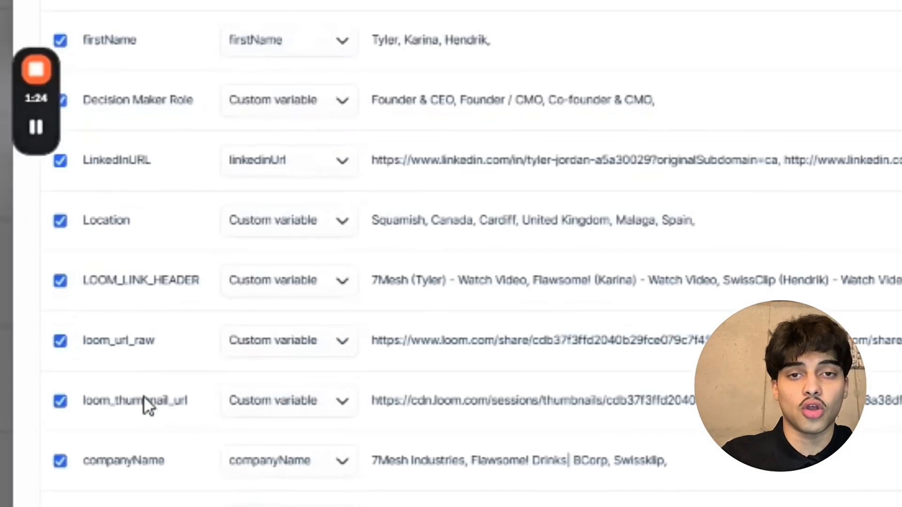
left_click(60, 282)
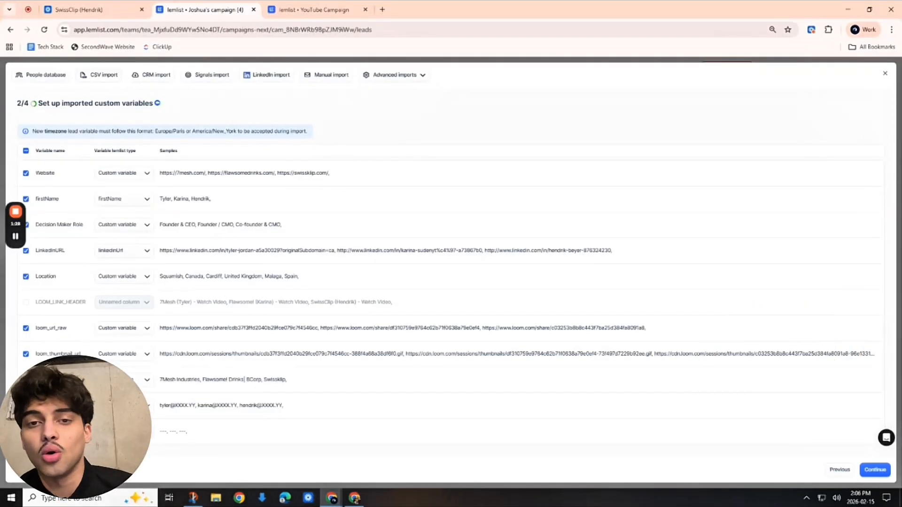
left_click(875, 469)
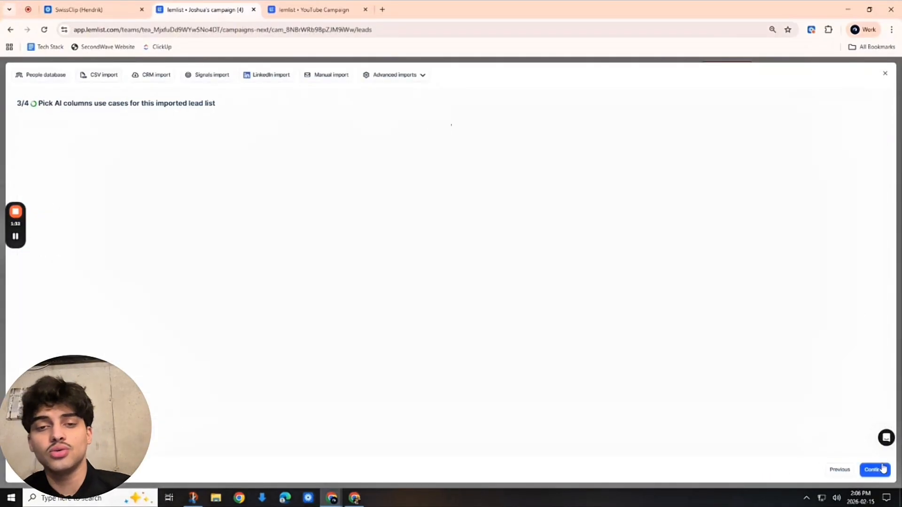
Turn off the Find company latest news and Icebreaker from company description AI columns, and import the 3 leads without enrichment
left_click(325, 227)
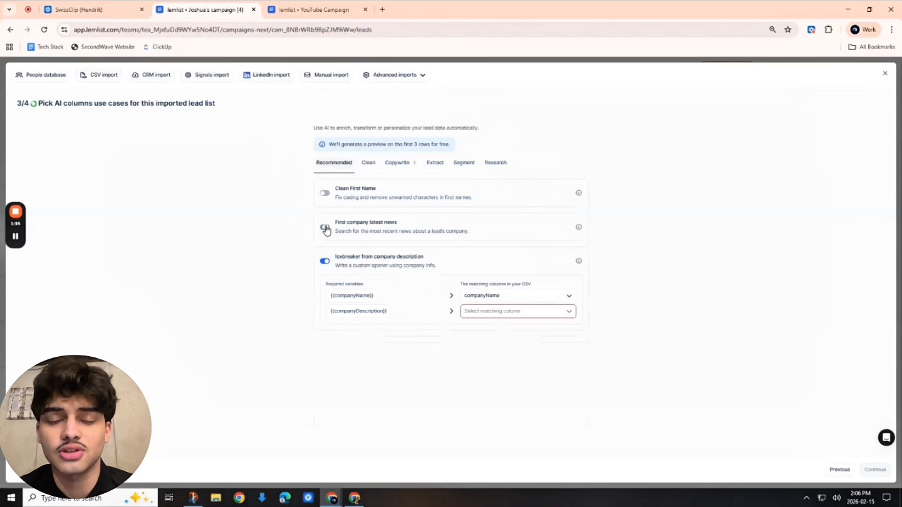
left_click(325, 260)
left_click(875, 470)
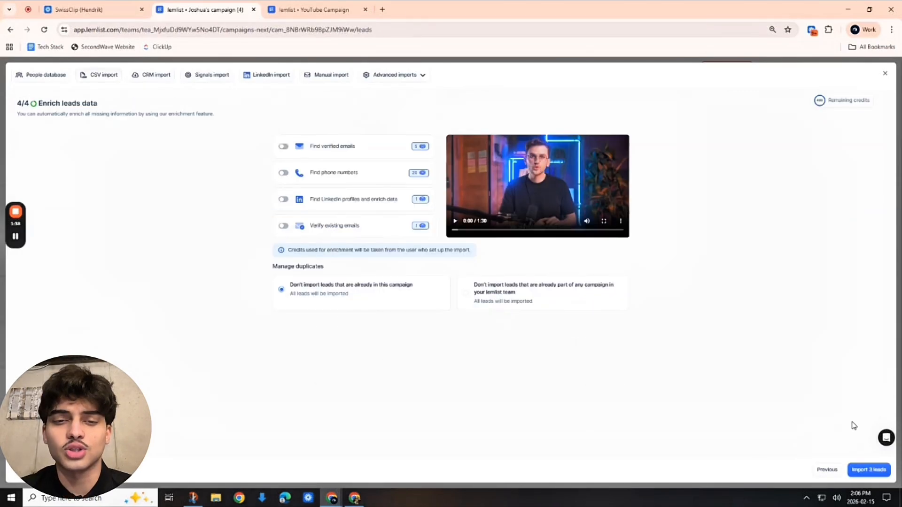
left_click(876, 470)
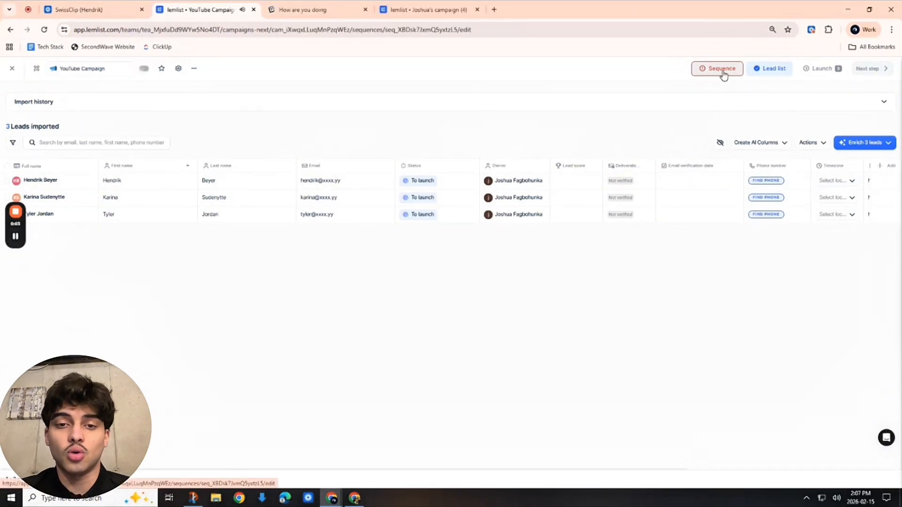
In the YouTube Campaign sequence, choose a sender account for the email steps and set the first email's subject to "RE: {{companyName}} newsletter inquiry"
left_click(721, 69)
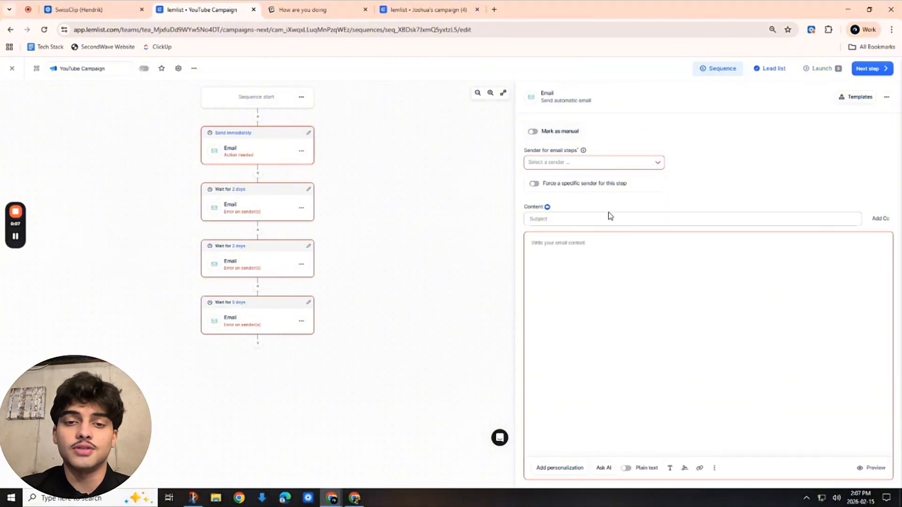
left_click(595, 164)
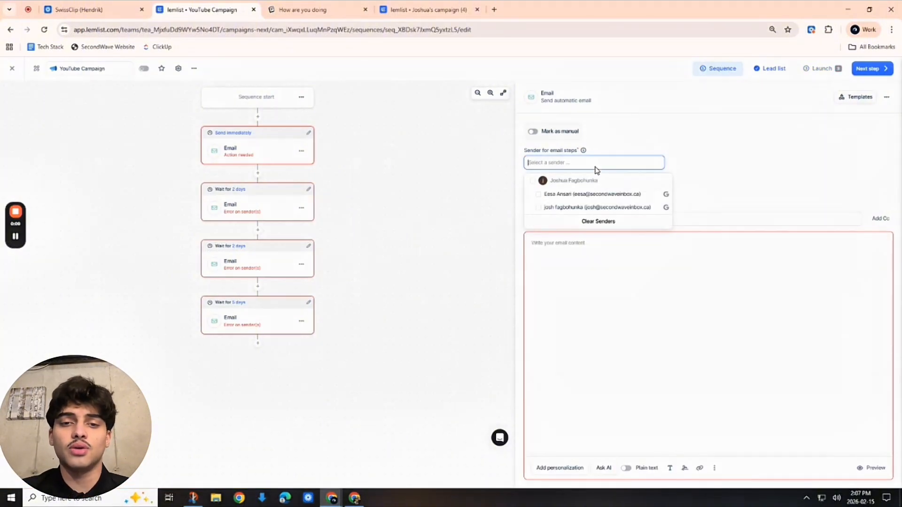
left_click(584, 194)
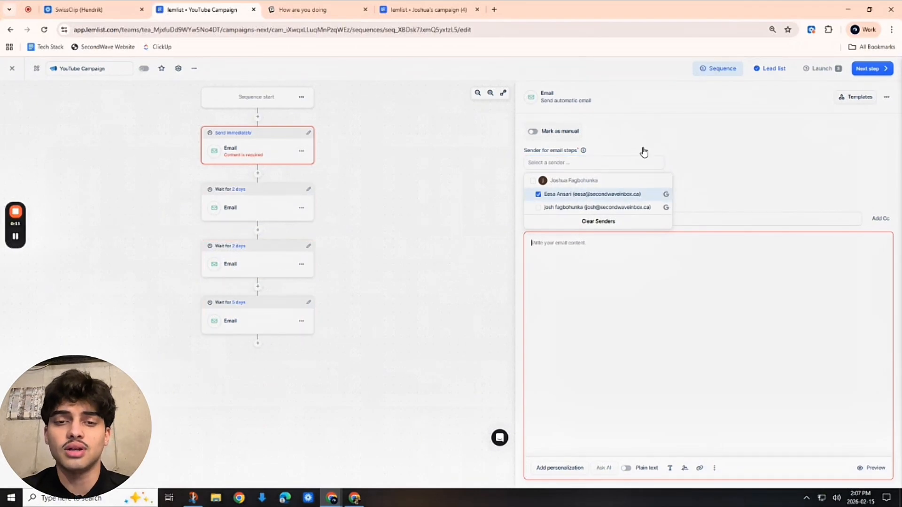
left_click(666, 155)
left_click(608, 219)
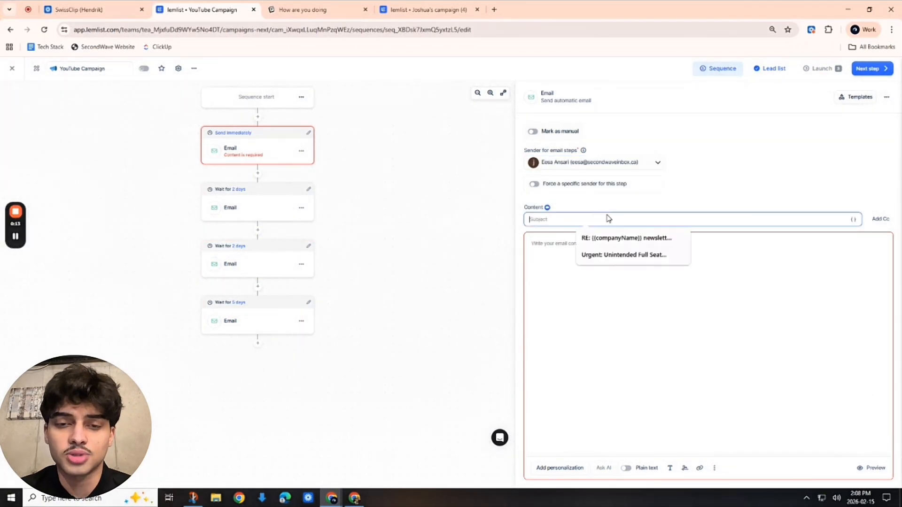
left_click(615, 243)
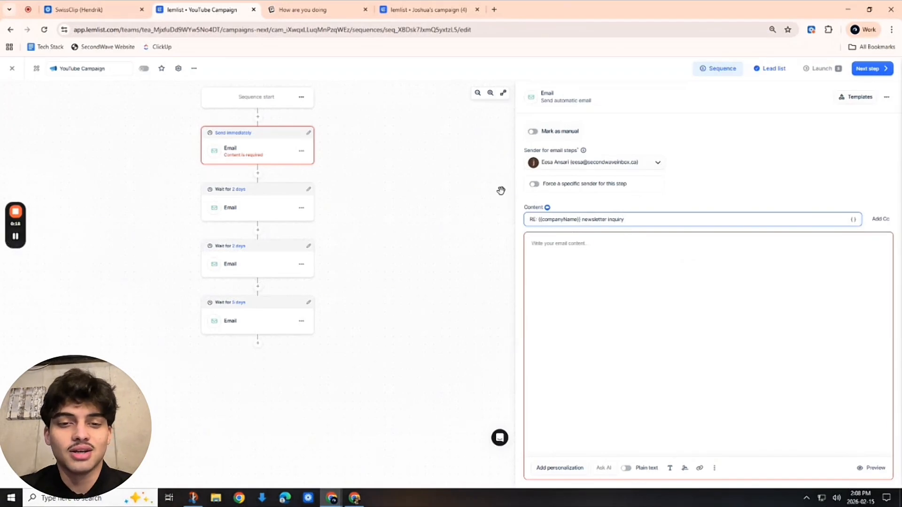
Copy the whole message draft from the "How are you doing" page into the first email's body
left_click(310, 10)
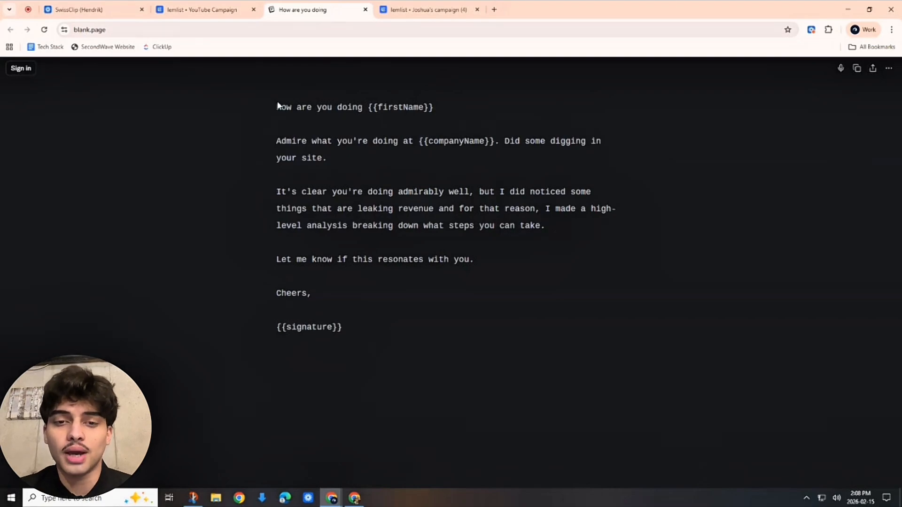
mouse_move(359, 331)
left_mouse_down()
mouse_move(322, 296)
mouse_move(278, 107)
left_mouse_up()
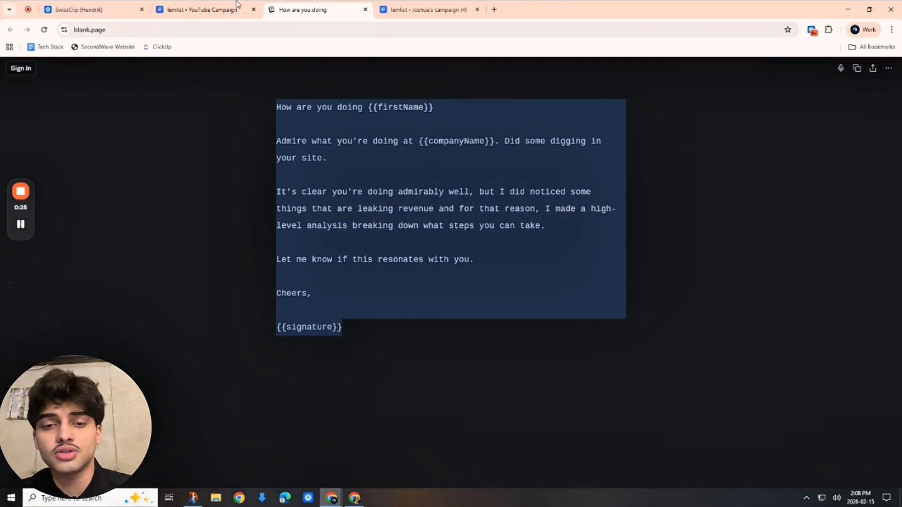
left_click(220, 9)
left_click(553, 253)
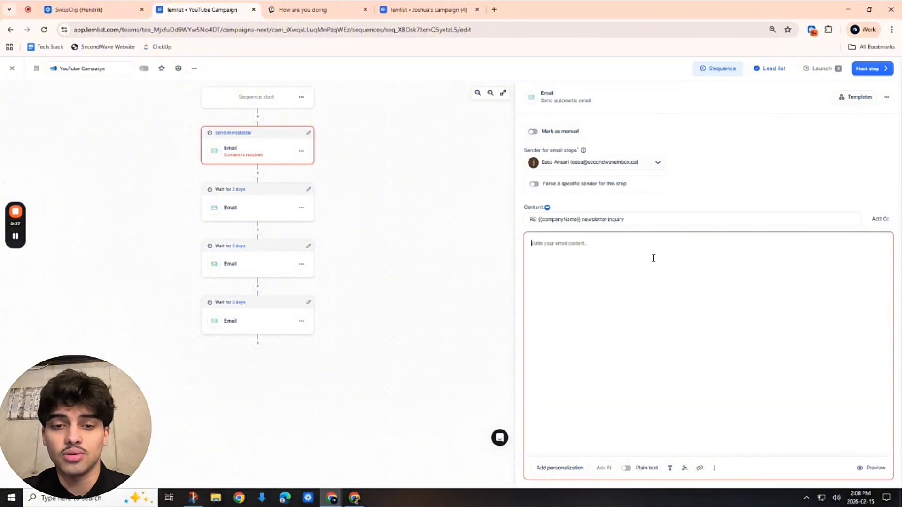
key("ctrl+v")
Add line breaks to the email body, leaving blank space above "Let me know if this resonates with you."
left_click(650, 273)
key("Return")
left_click(702, 252)
key("Return")
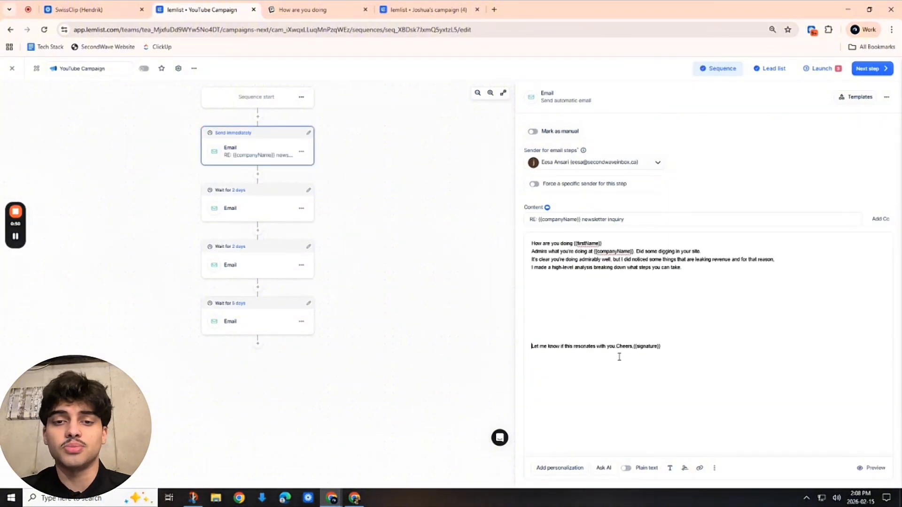
Increase the text size of the entire email body
key("ctrl+a")
left_click(670, 468)
left_click(559, 449)
left_click(559, 423)
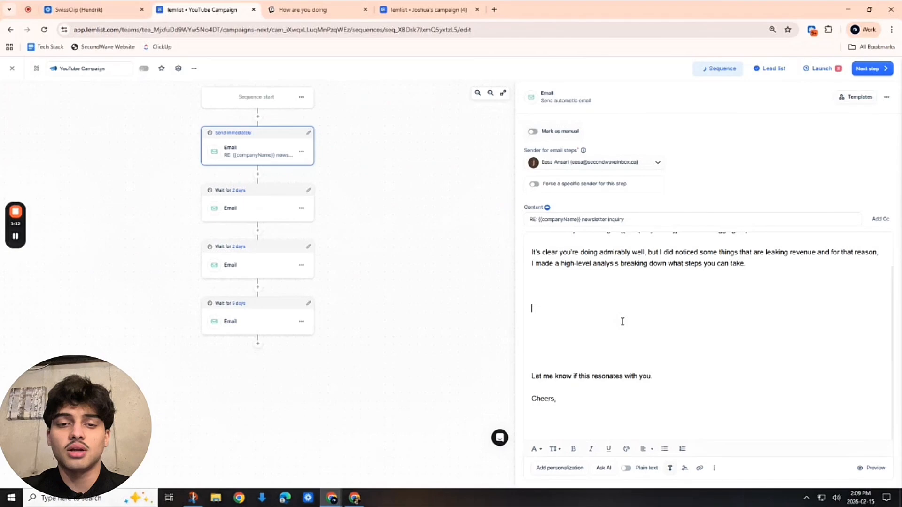
Insert an image based on the loom_thumbnail_url variable in the blank space below the analysis paragraph
scroll(623, 322, "up", 1)
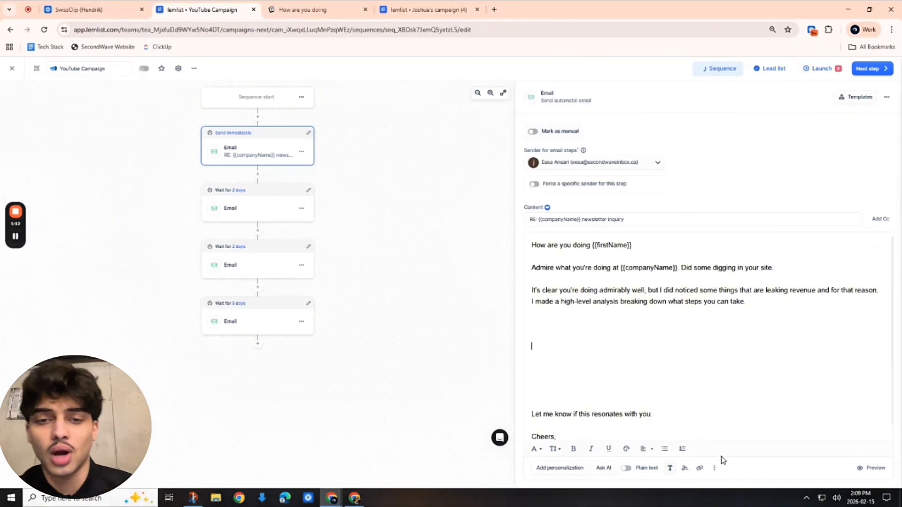
left_click(715, 469)
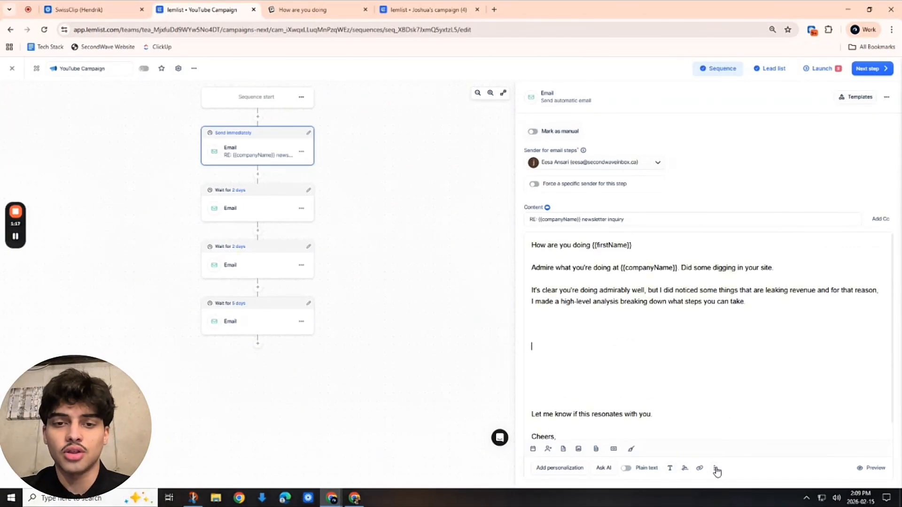
left_click(581, 451)
left_click(611, 391)
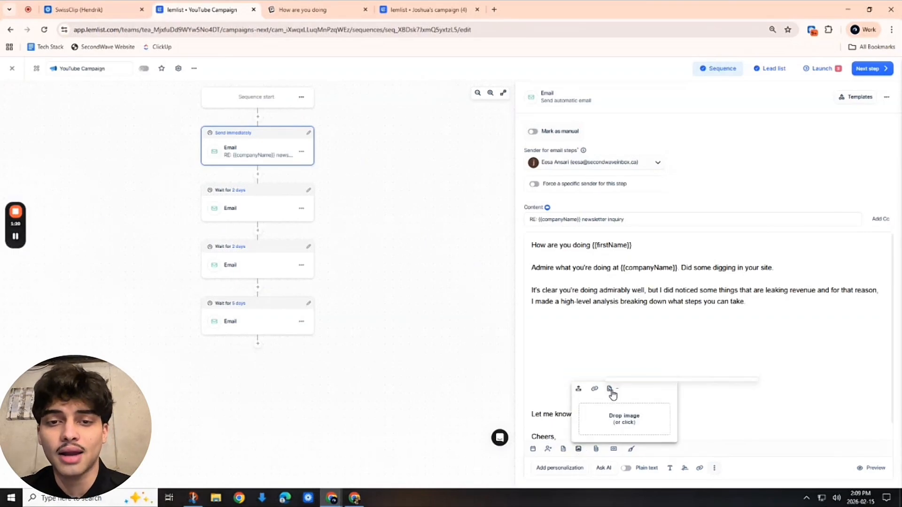
scroll(652, 343, "down", 3)
scroll(653, 343, "down", 2)
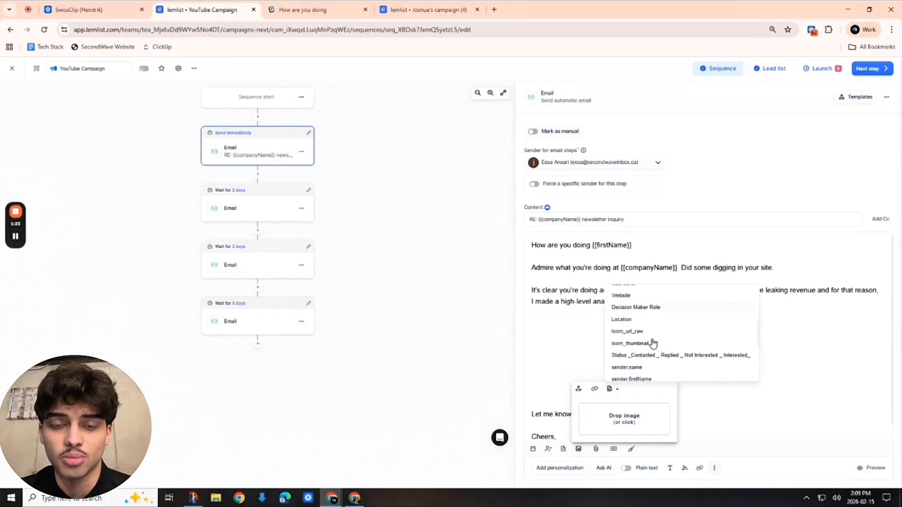
scroll(634, 366, "up", 1)
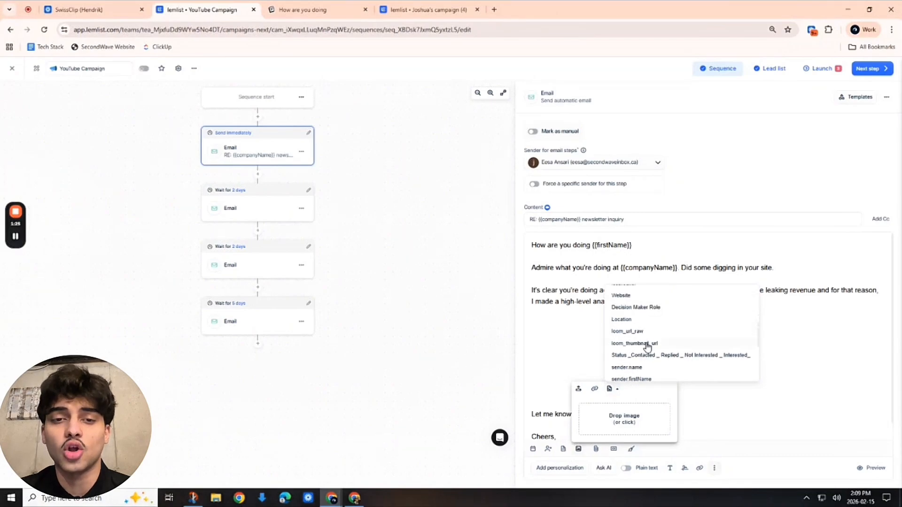
left_click(635, 343)
scroll(647, 372, "down", 1)
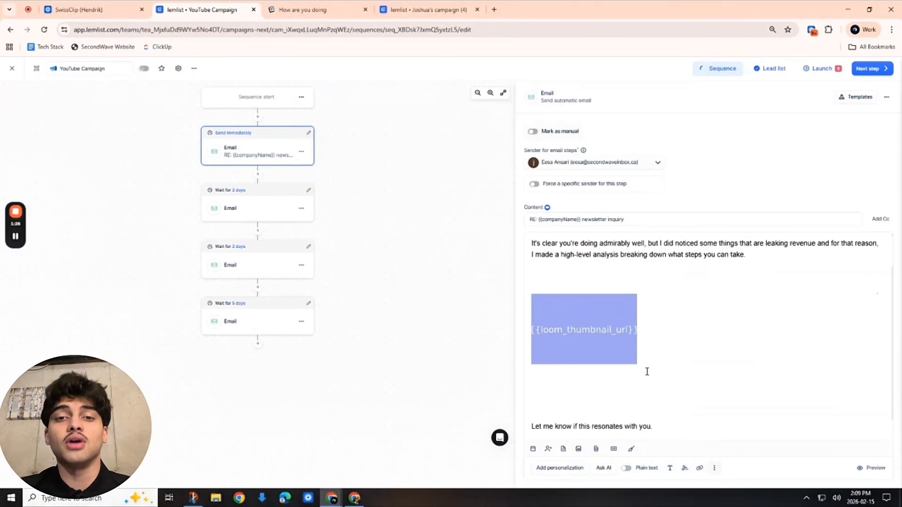
Enlarge the loom_thumbnail_url image in the email body to about 1.6 times its inserted size
left_click(635, 362)
left_click_drag(636, 366, 704, 410)
scroll(628, 392, "down", 1)
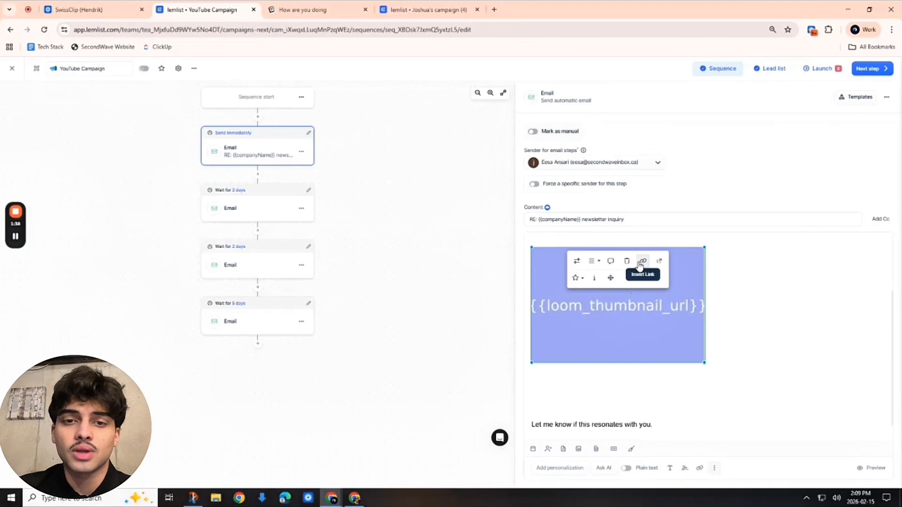
Link the thumbnail image to the loom_url_raw variable, set it to open in a new tab, and preview the email
left_click(642, 261)
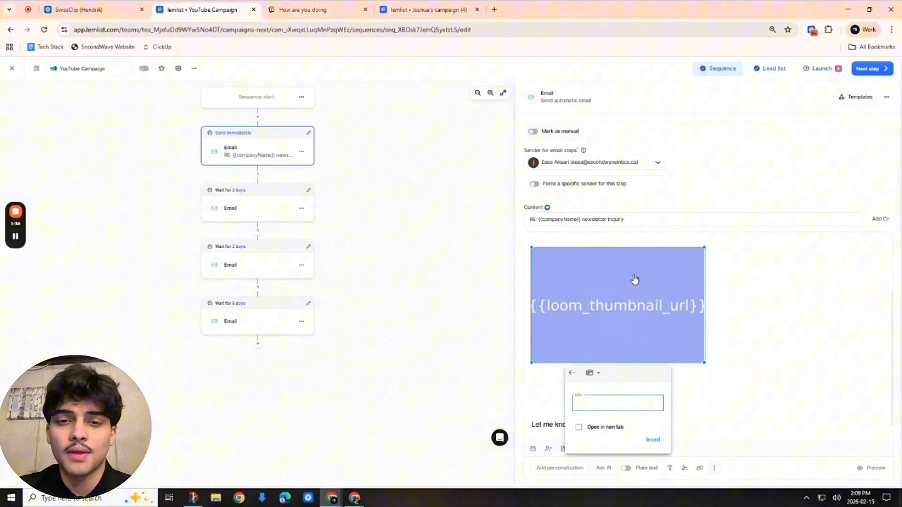
left_click(593, 375)
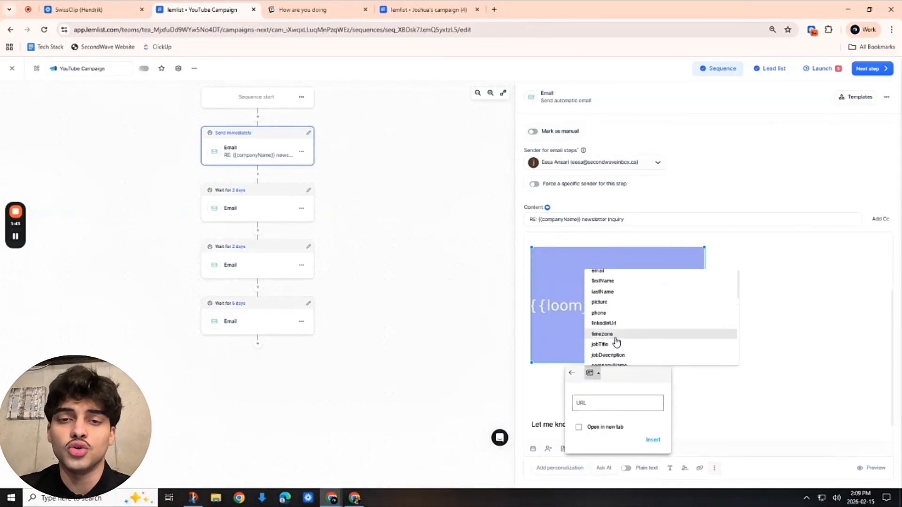
scroll(616, 342, "down", 3)
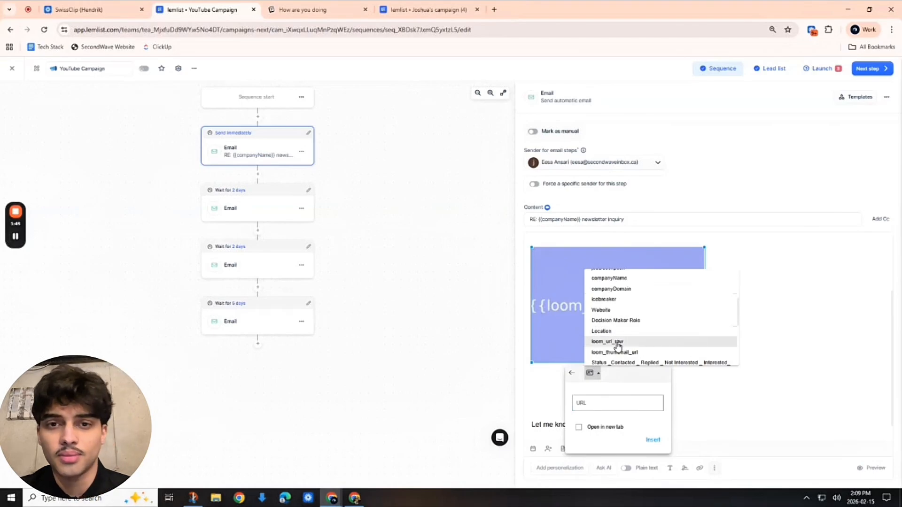
left_click(614, 343)
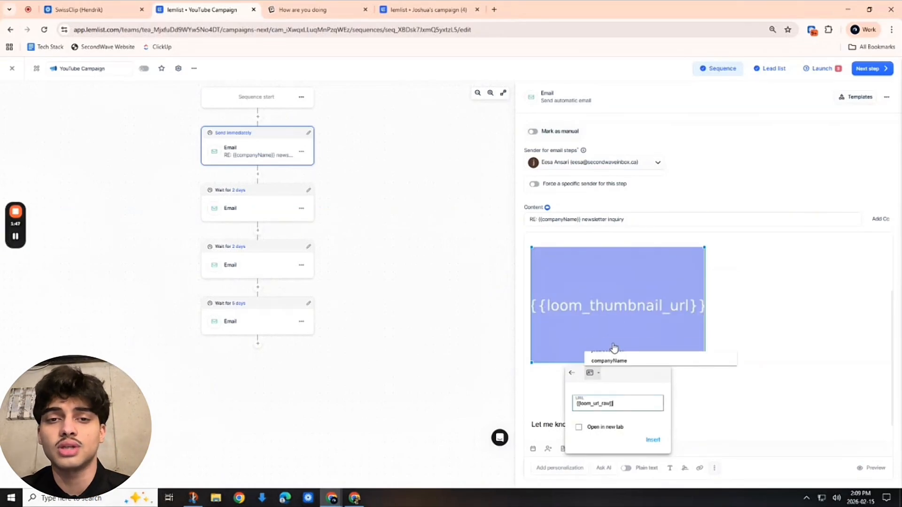
left_click(588, 429)
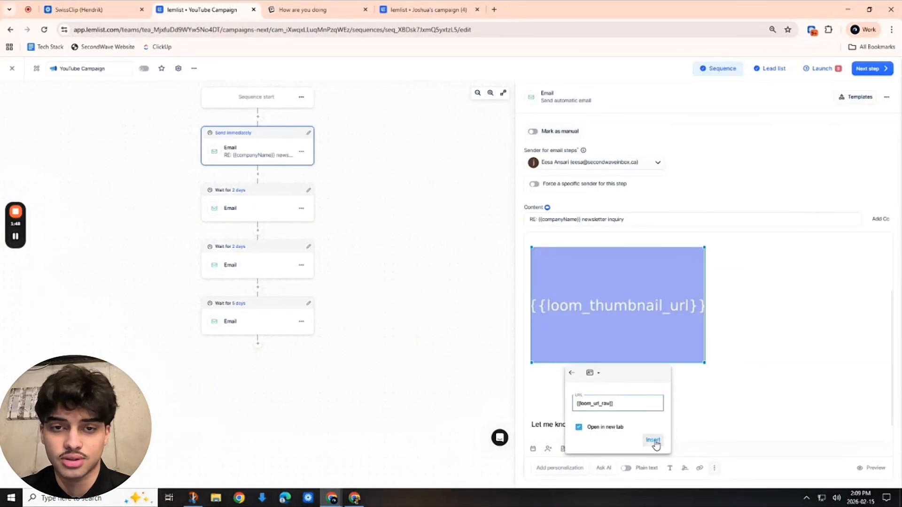
left_click(869, 287)
left_click(621, 351)
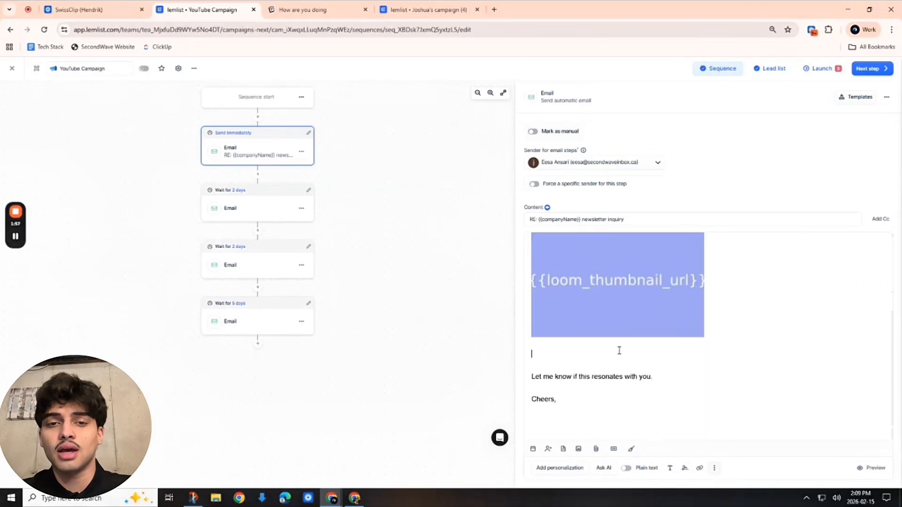
left_click(872, 469)
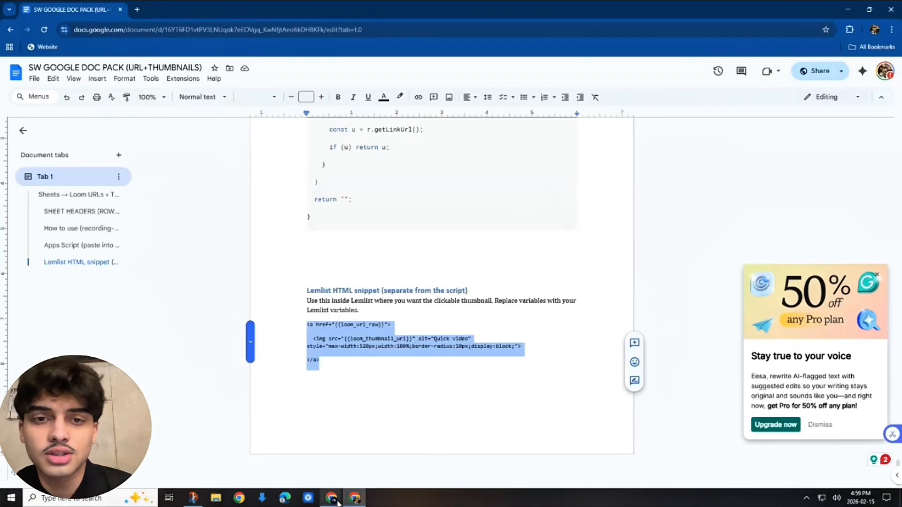
Switch to the lemlist campaign, add the copied HTML snippet with loom_url_raw and loom_thumbnail_url to the empty first email's source code, and preview the email
mouse_move(332, 498)
left_click(282, 451)
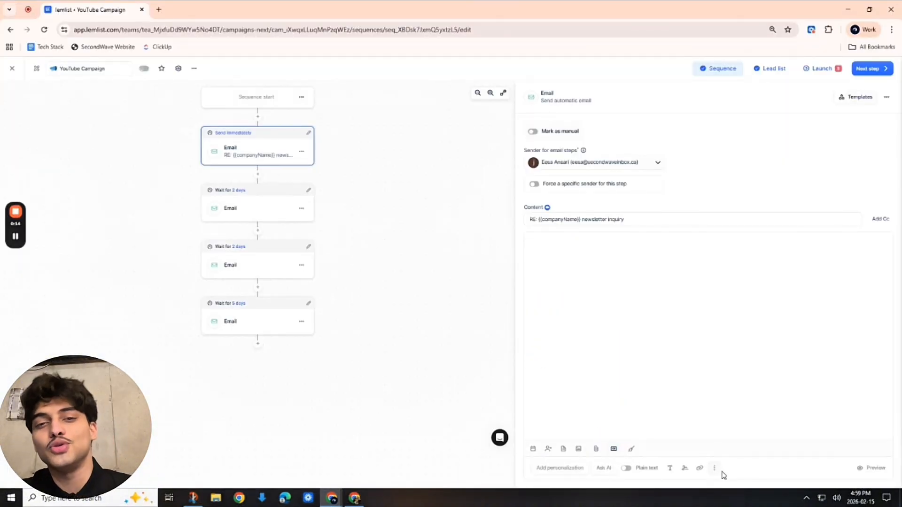
left_click(617, 455)
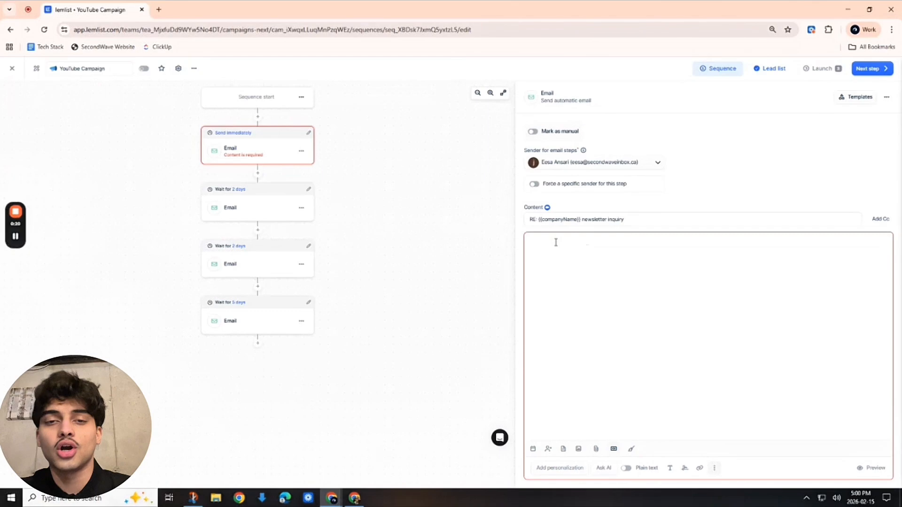
type("<a href=\"{{loom_url_raw}}\">   <img src=\"{{loom_thumbnail_url}}\" alt=\"Quick video\" style=\"max-width:520px;width:100%;border-radius:10px;display:block;\"> </a>")
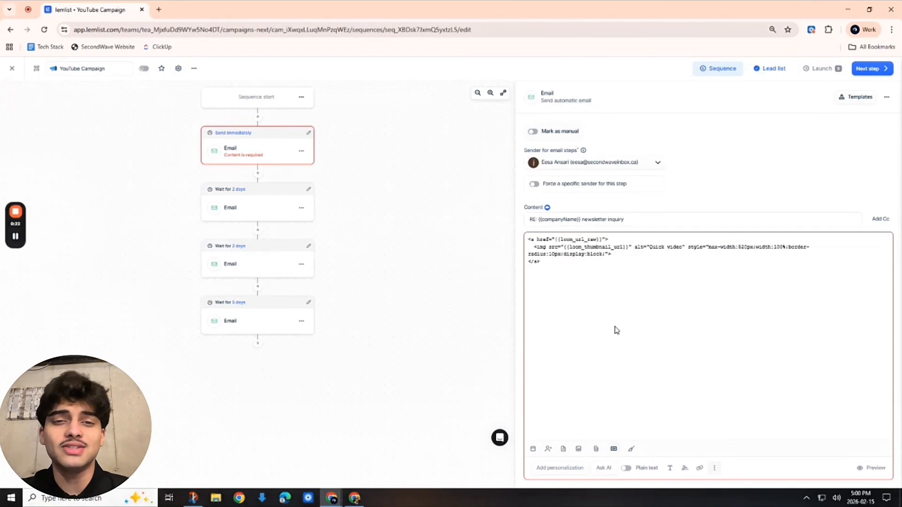
left_click(615, 451)
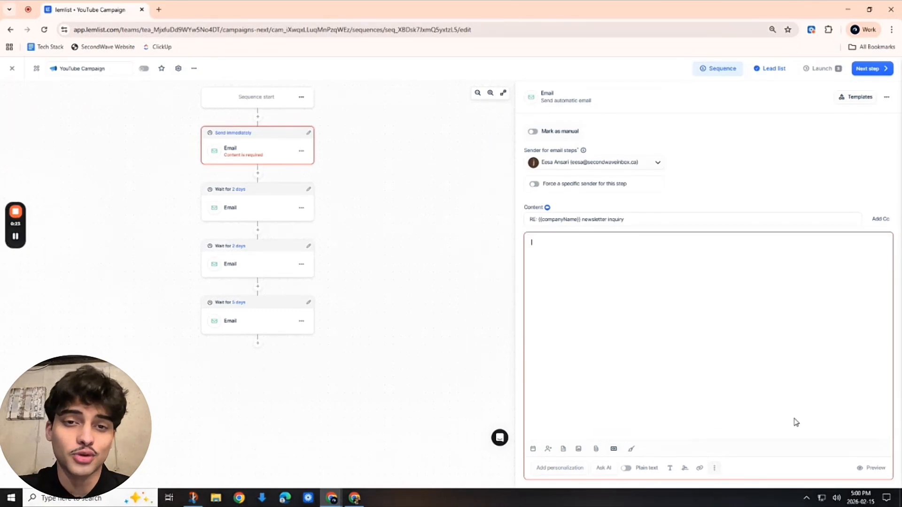
left_click(873, 466)
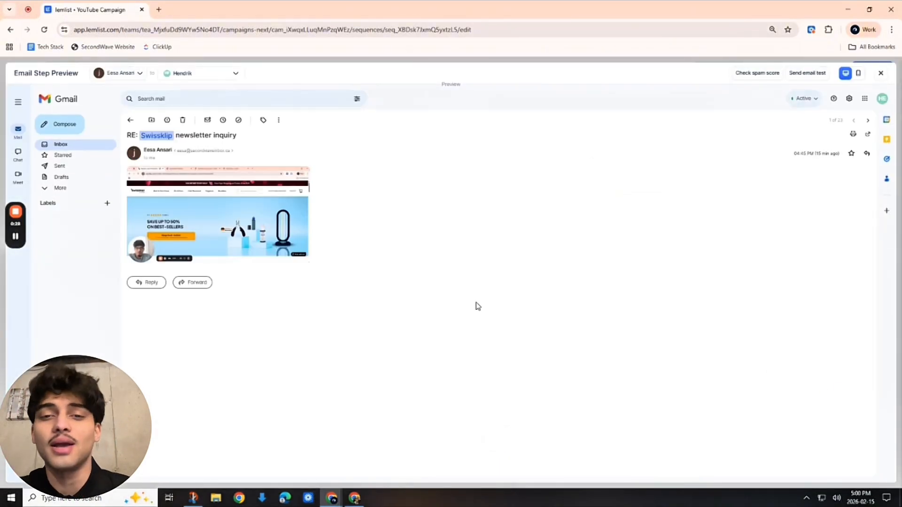